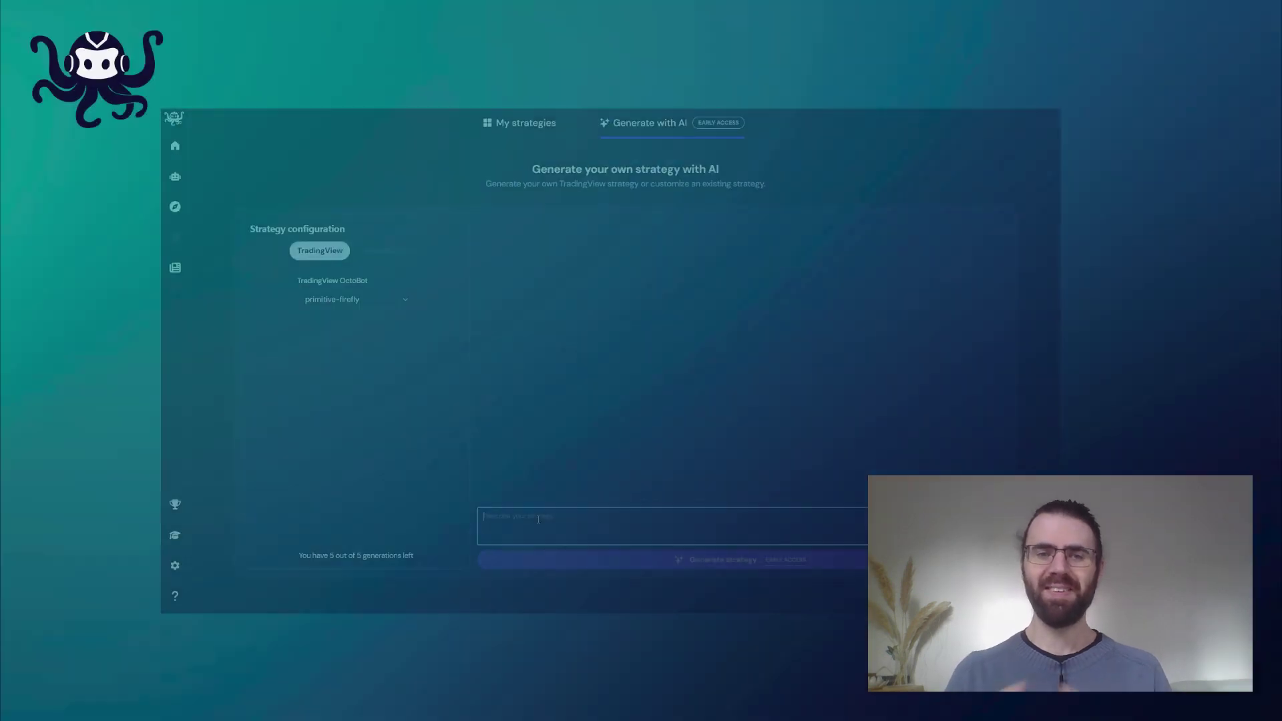
Step: Generate a MACD strategy from the prompt 'macd str', then ask the AI to 'improve the strategy'
type("macd str")
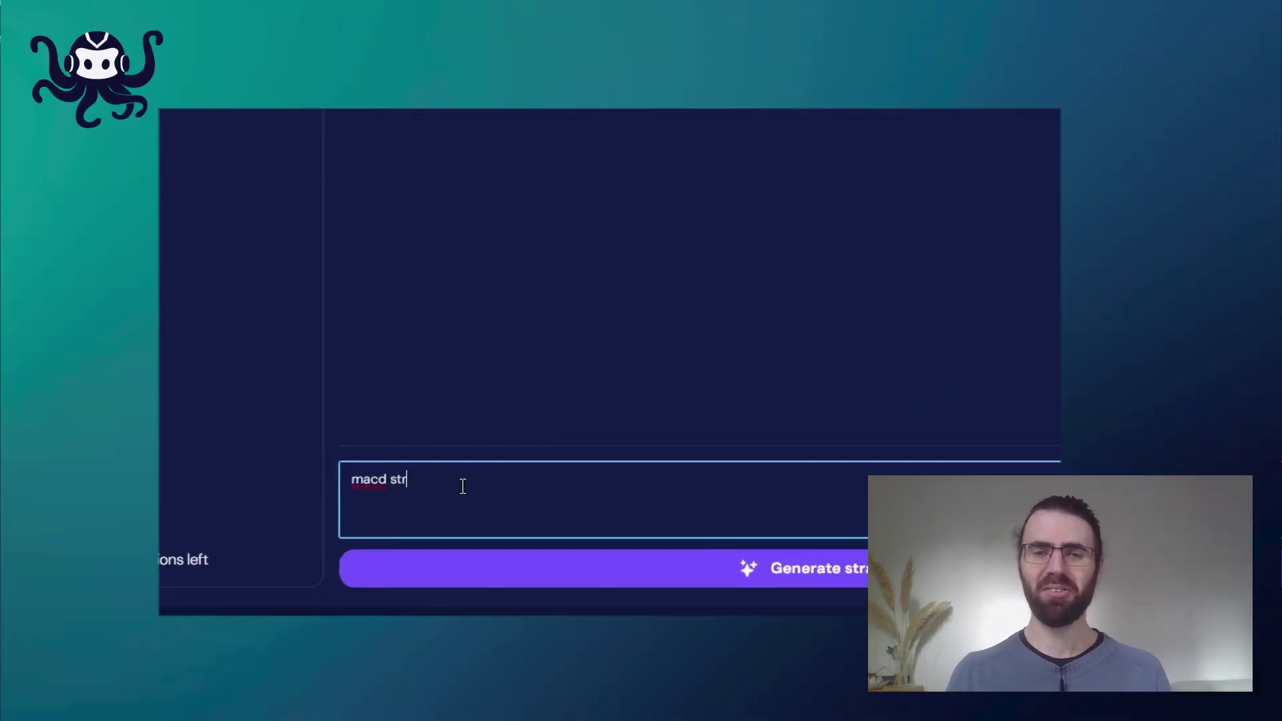
left_click(461, 563)
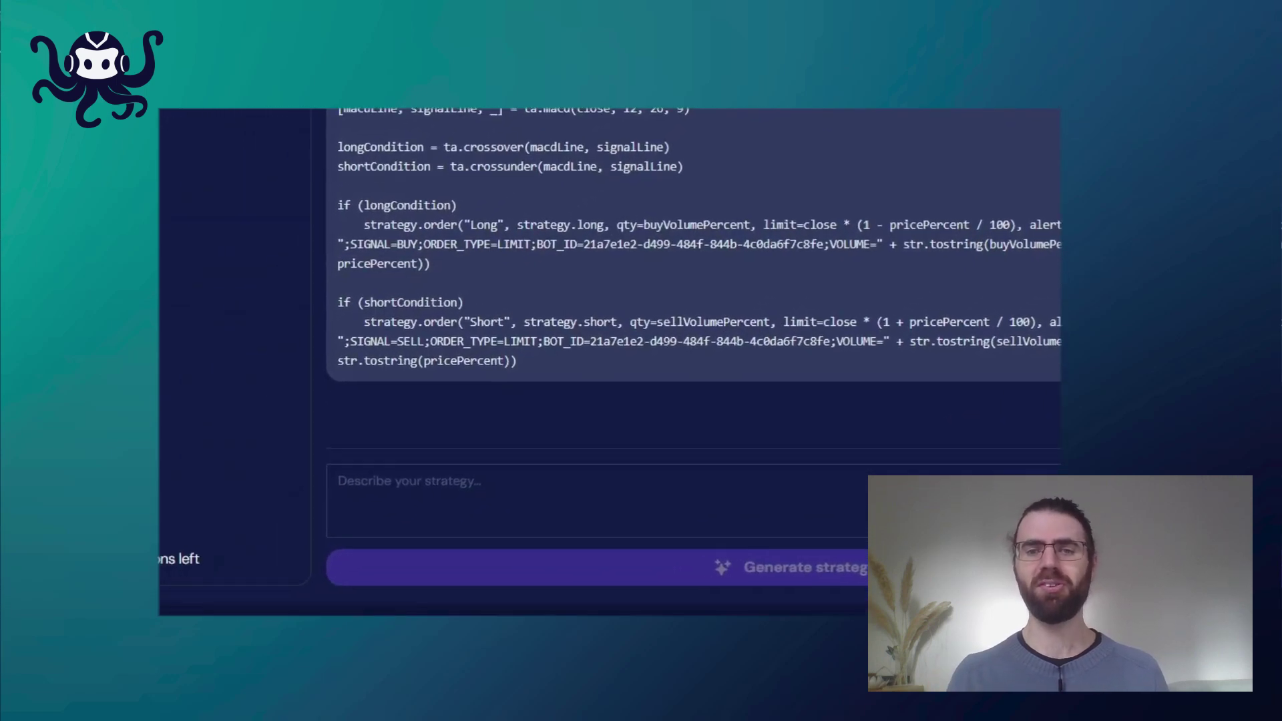
type("improve the strategy")
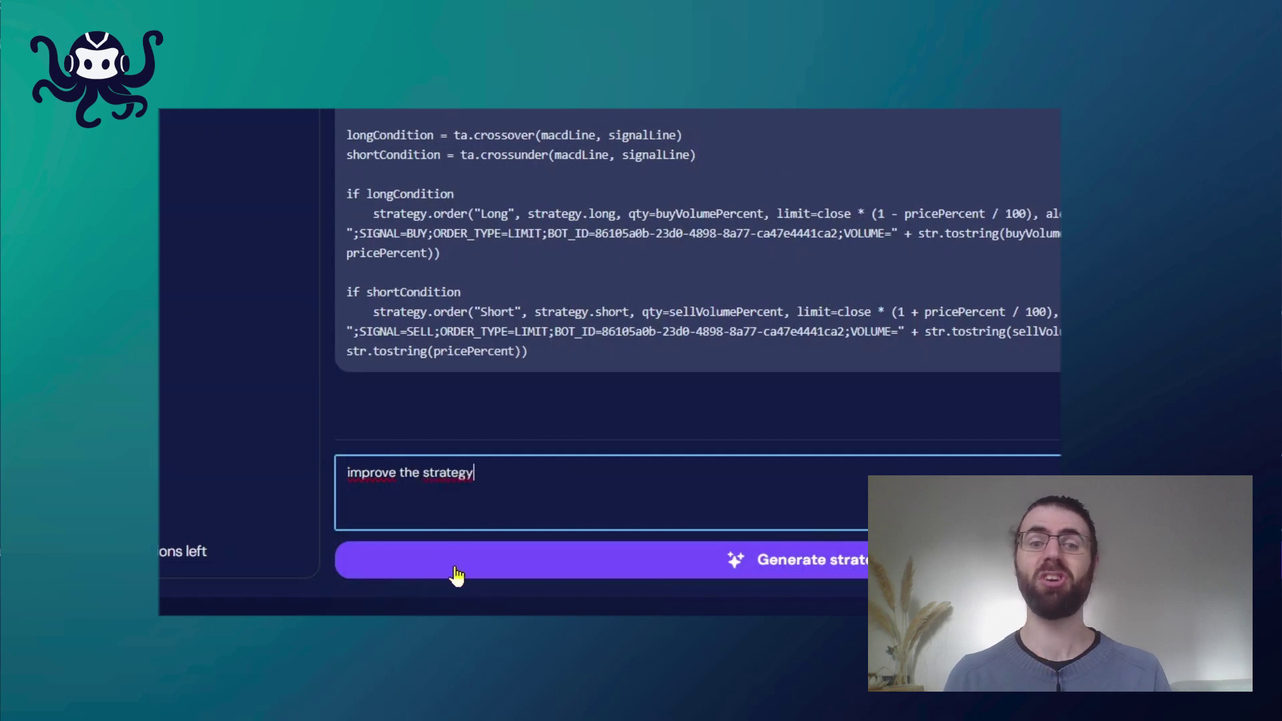
left_click(456, 574)
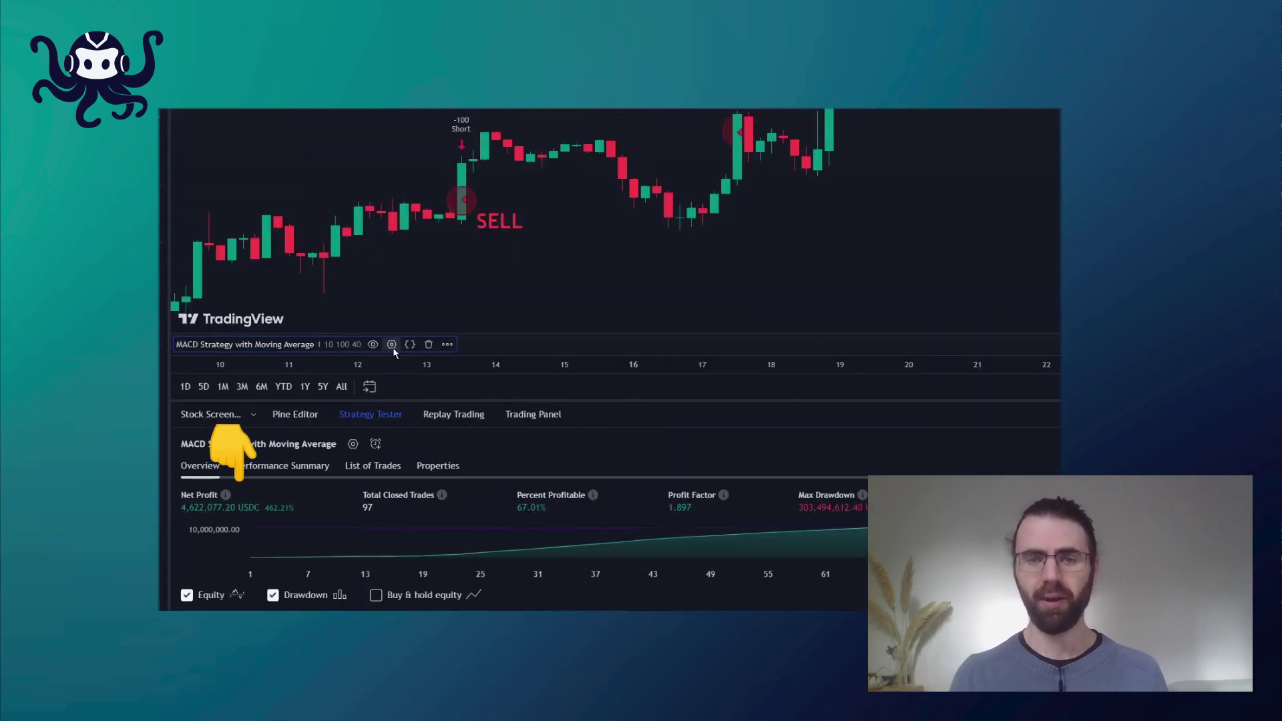
Step: Set the strategy's Moving Average Length input to 90 and apply it
left_click(391, 344)
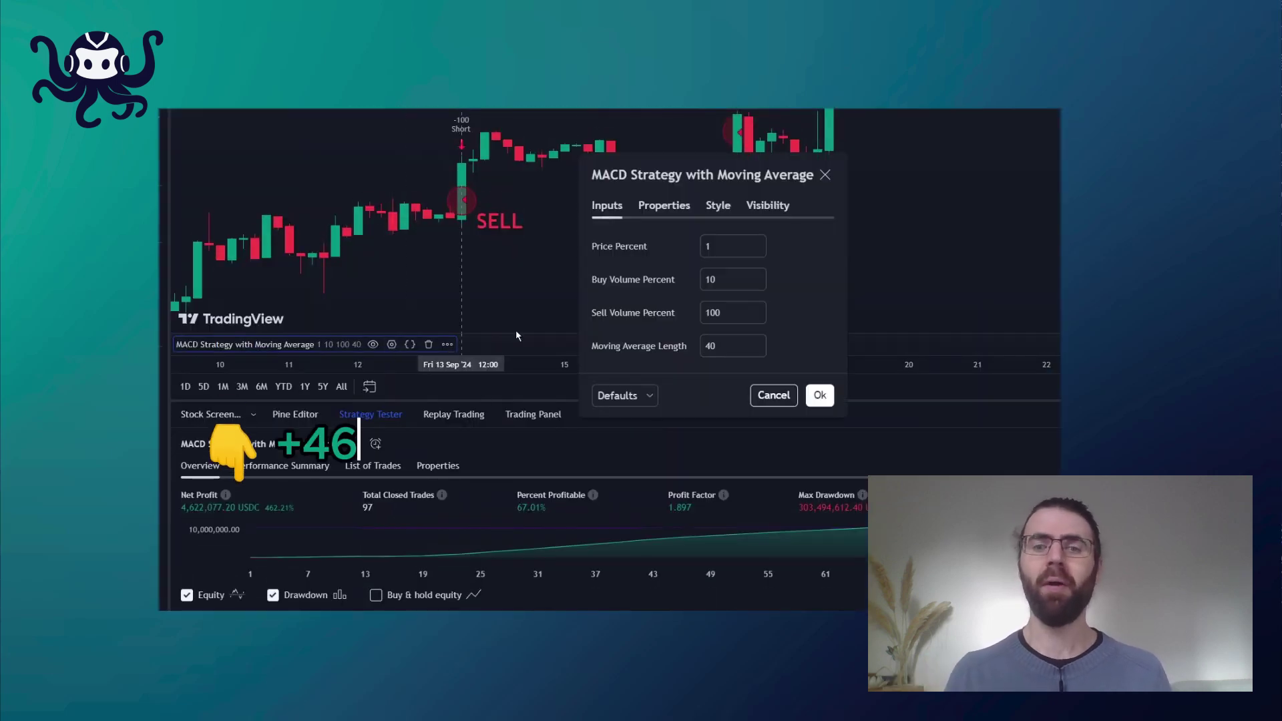
left_click(688, 347)
type("9")
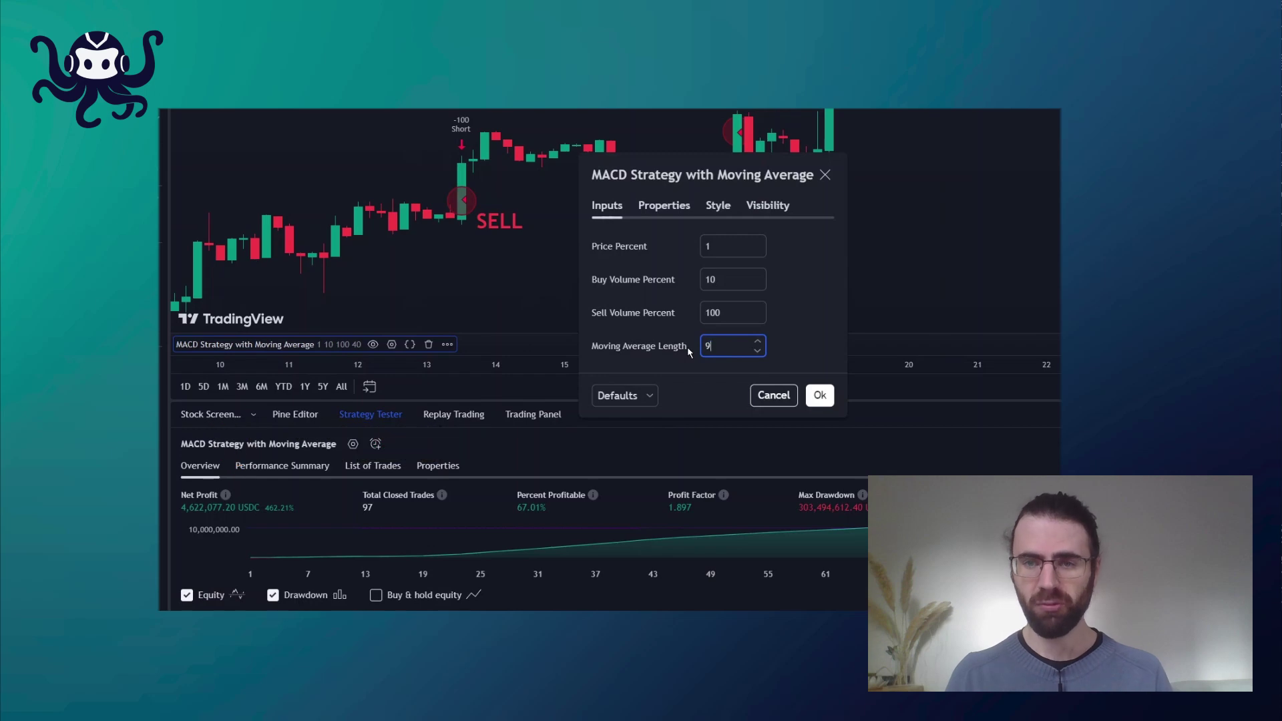
type("0")
left_click(819, 394)
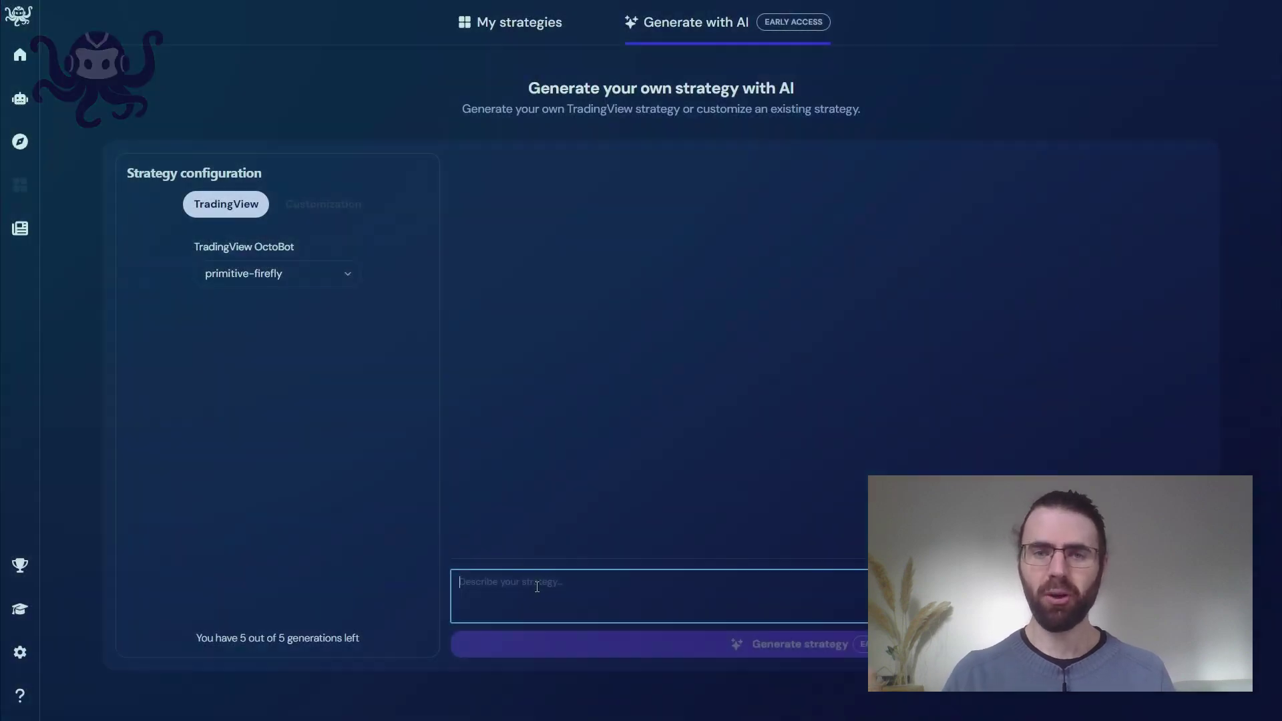
Step: Generate a Pine Script MACD strategy from the prompt 'macd strategy'
type("macd strate")
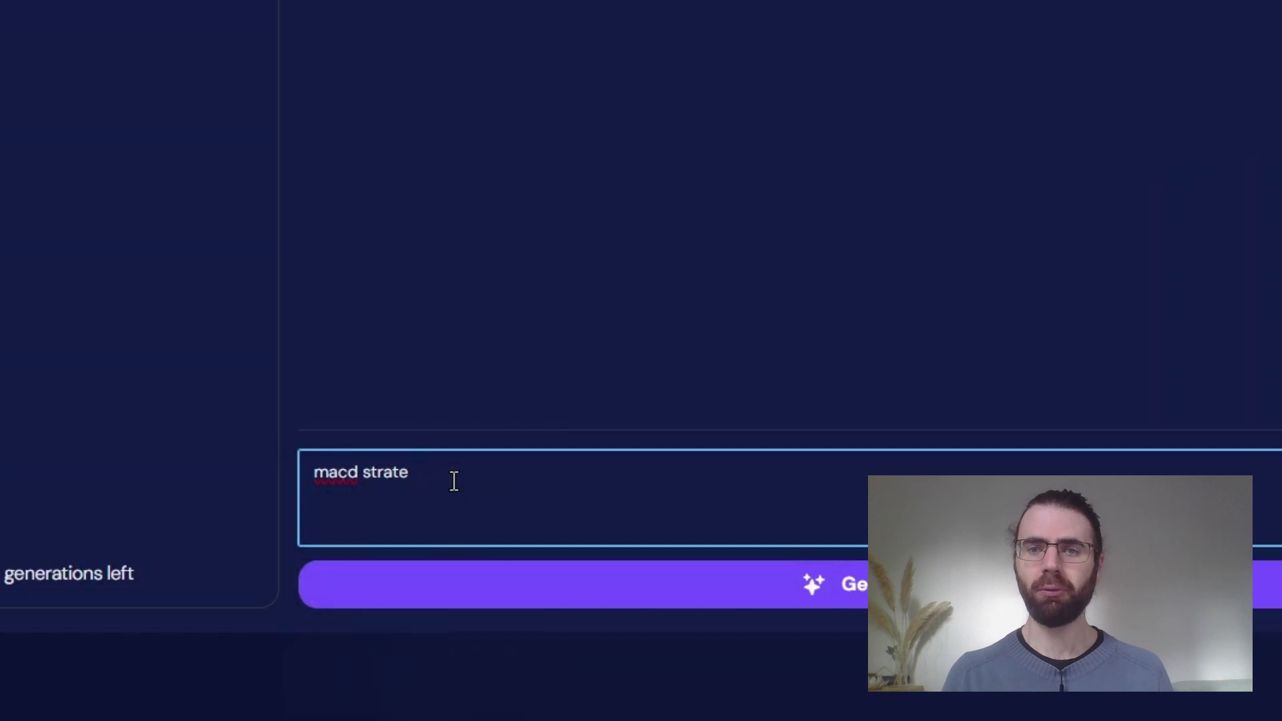
type("gy")
left_click(451, 569)
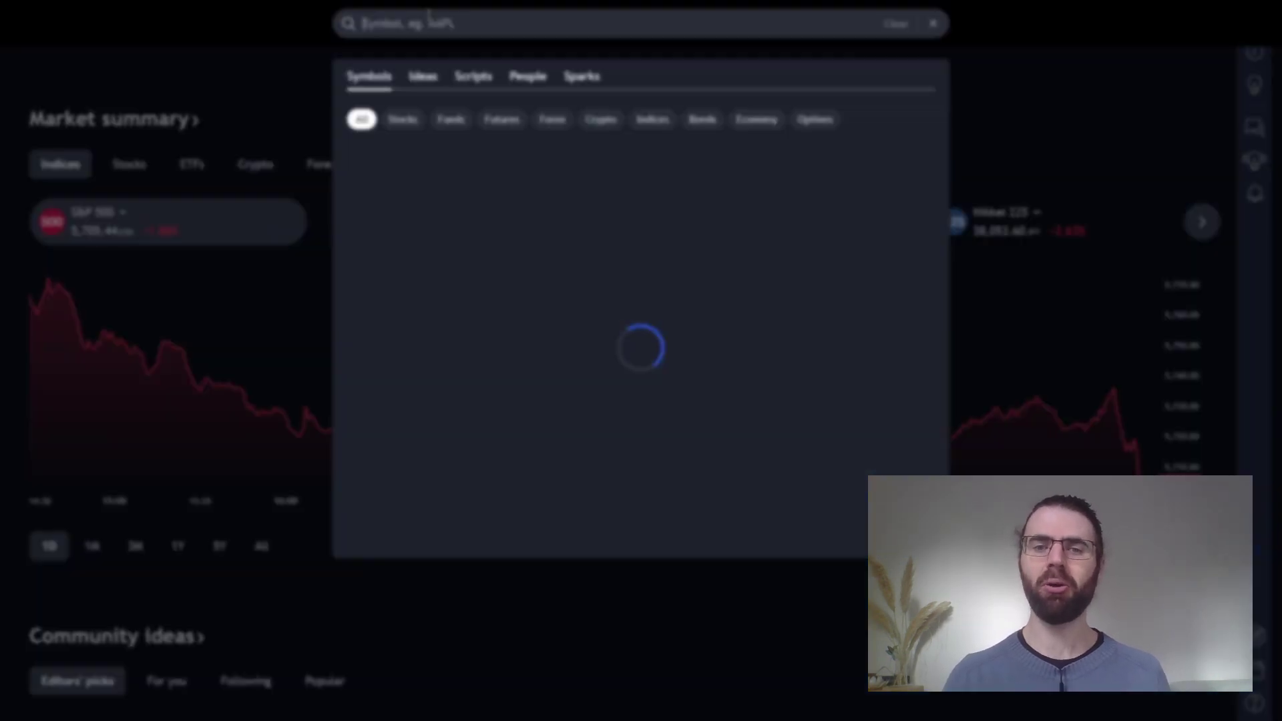
Step: Open the Kraken BTCUSDC chart and add the pasted MACD Strategy code to it
type("btcusdc")
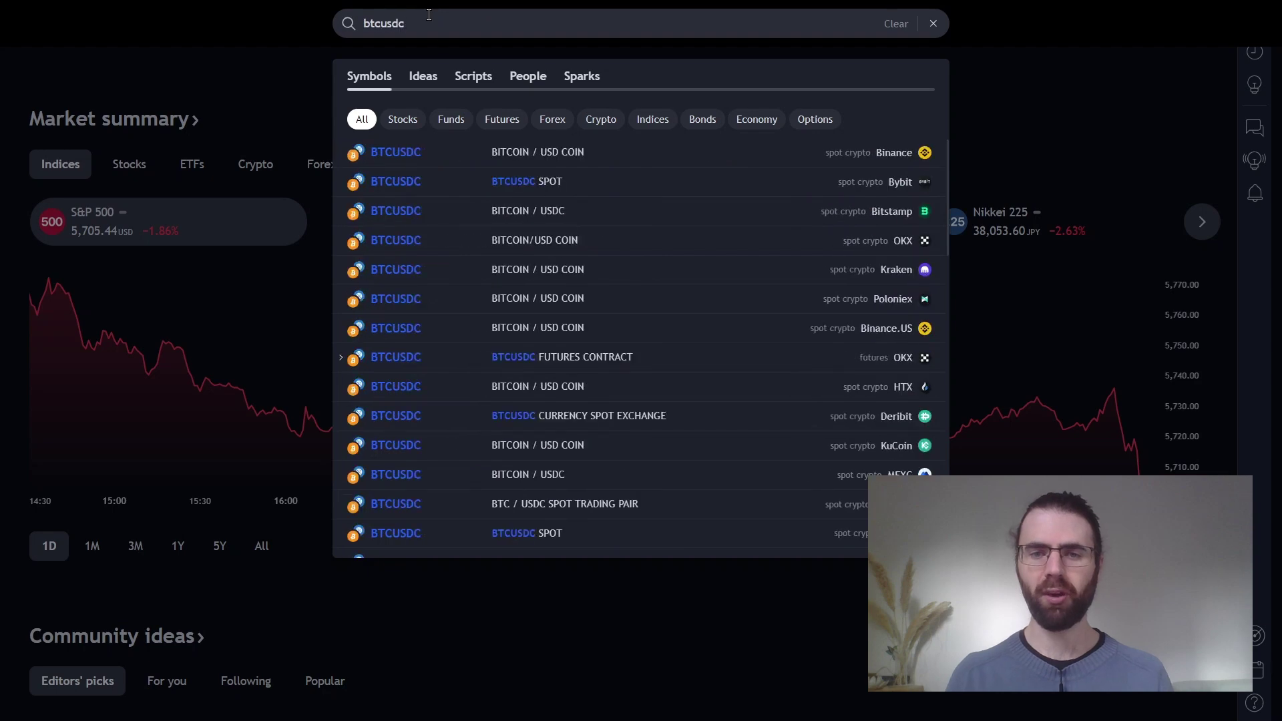
left_click(454, 270)
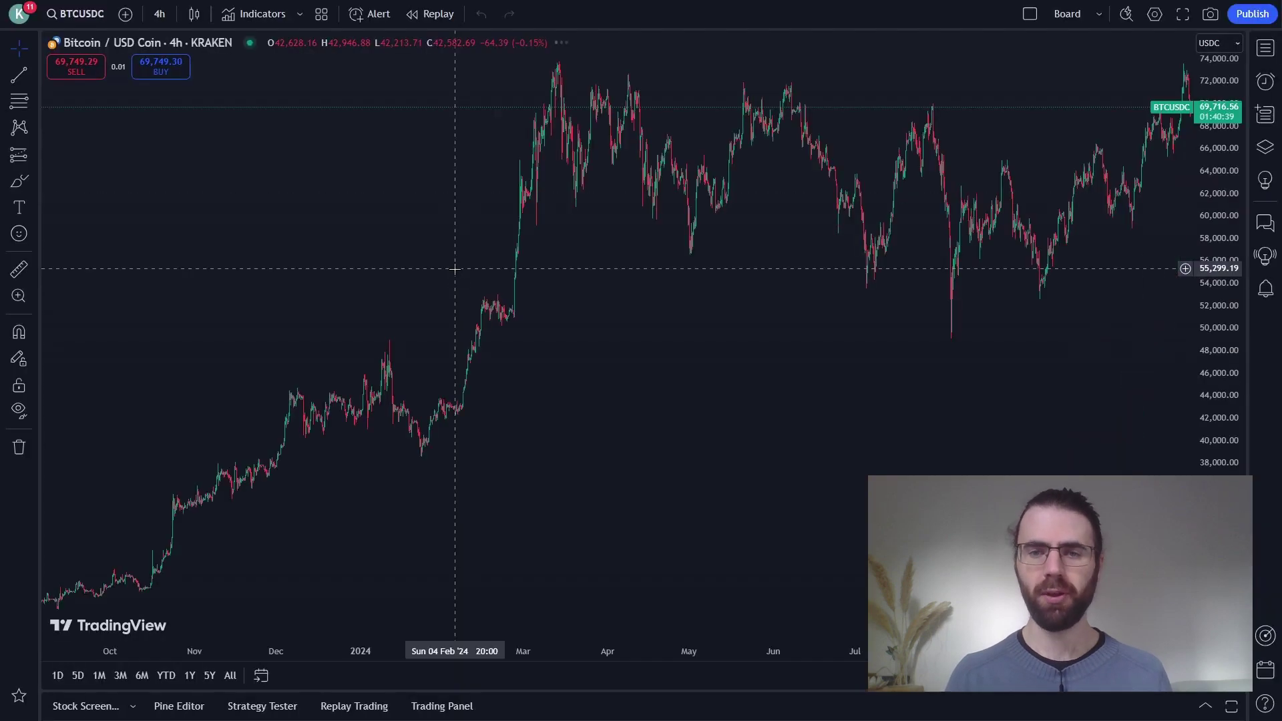
left_click(179, 706)
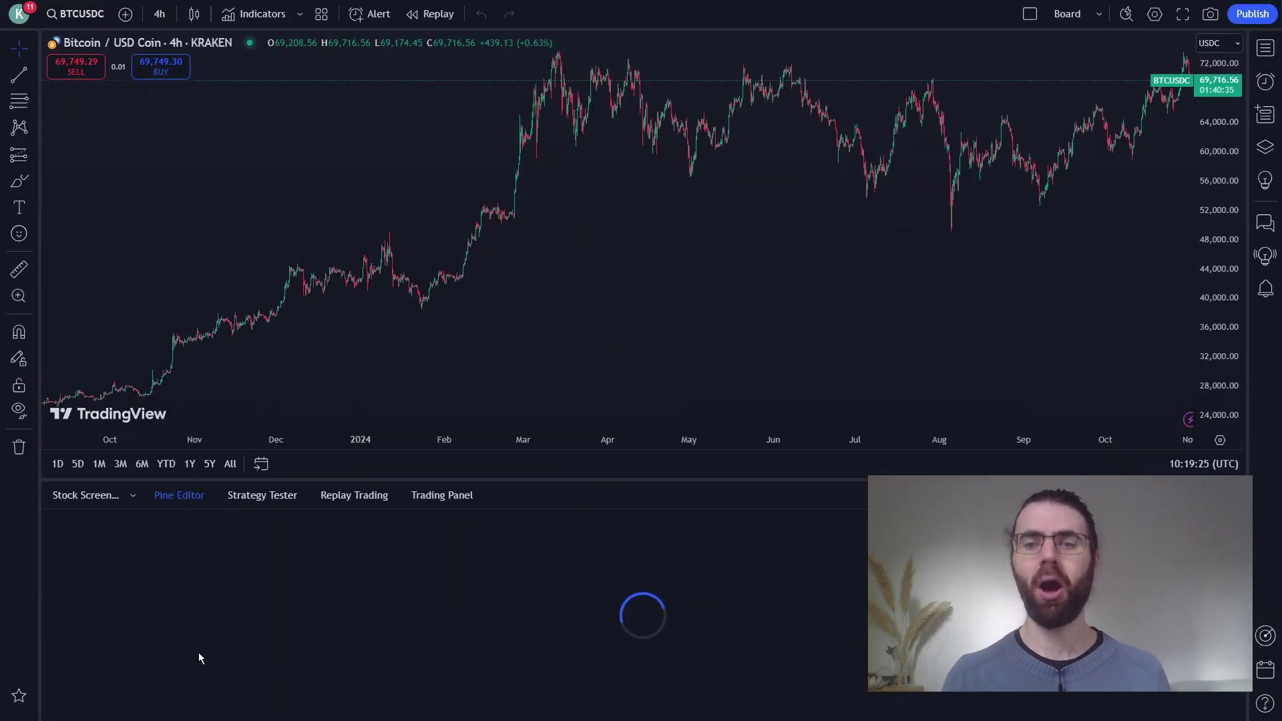
key("ctrl+v")
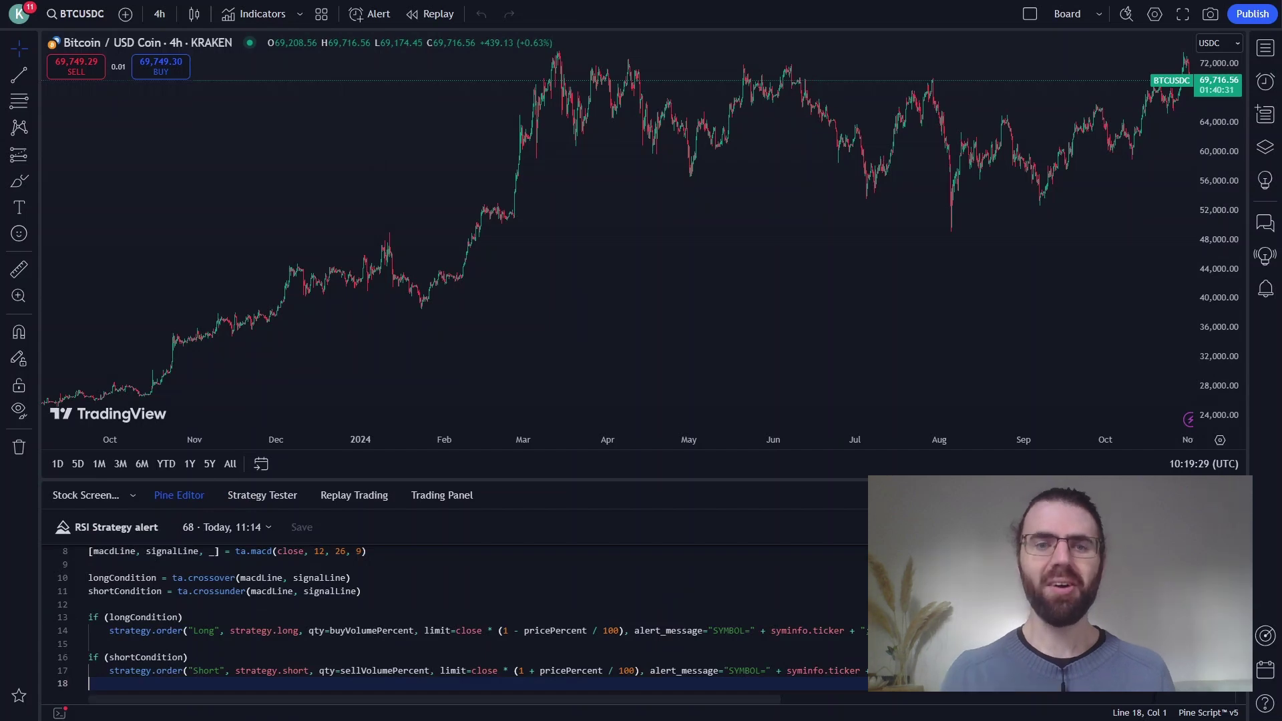
key("ctrl+Return")
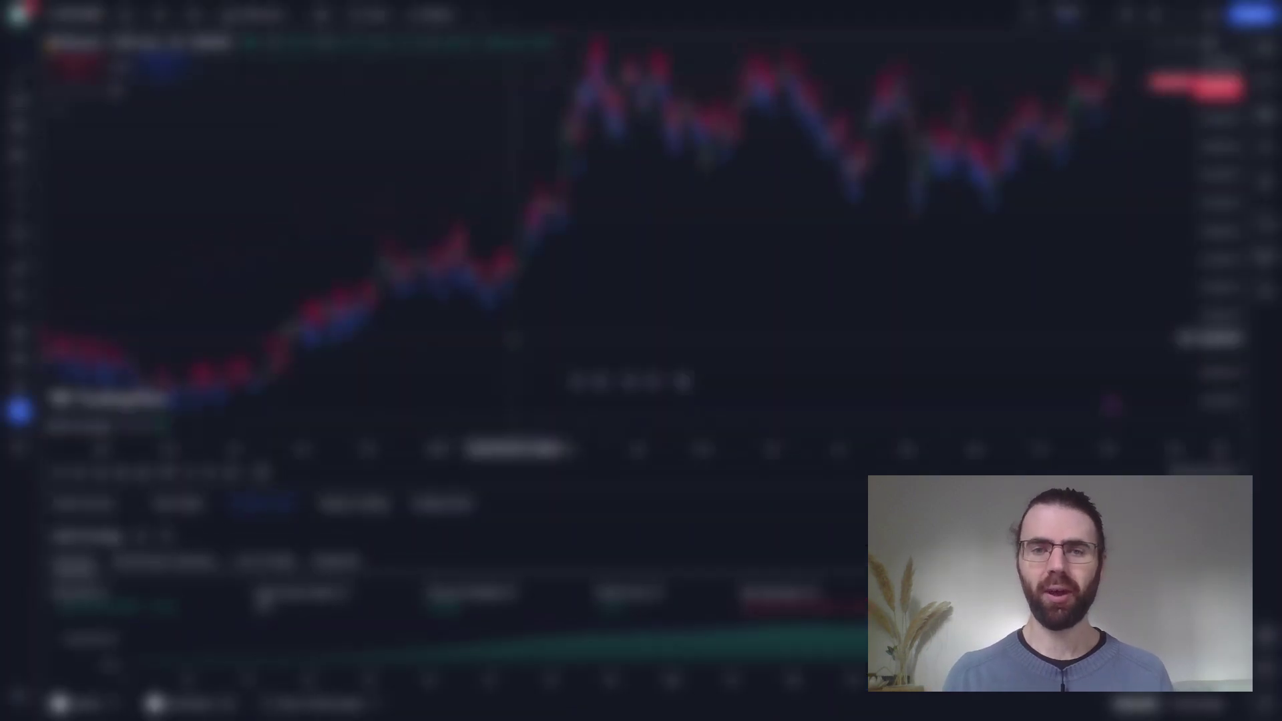
Step: Pan the chart back through earlier price history to review the backtest trades
left_click_drag(513, 338, 844, 338)
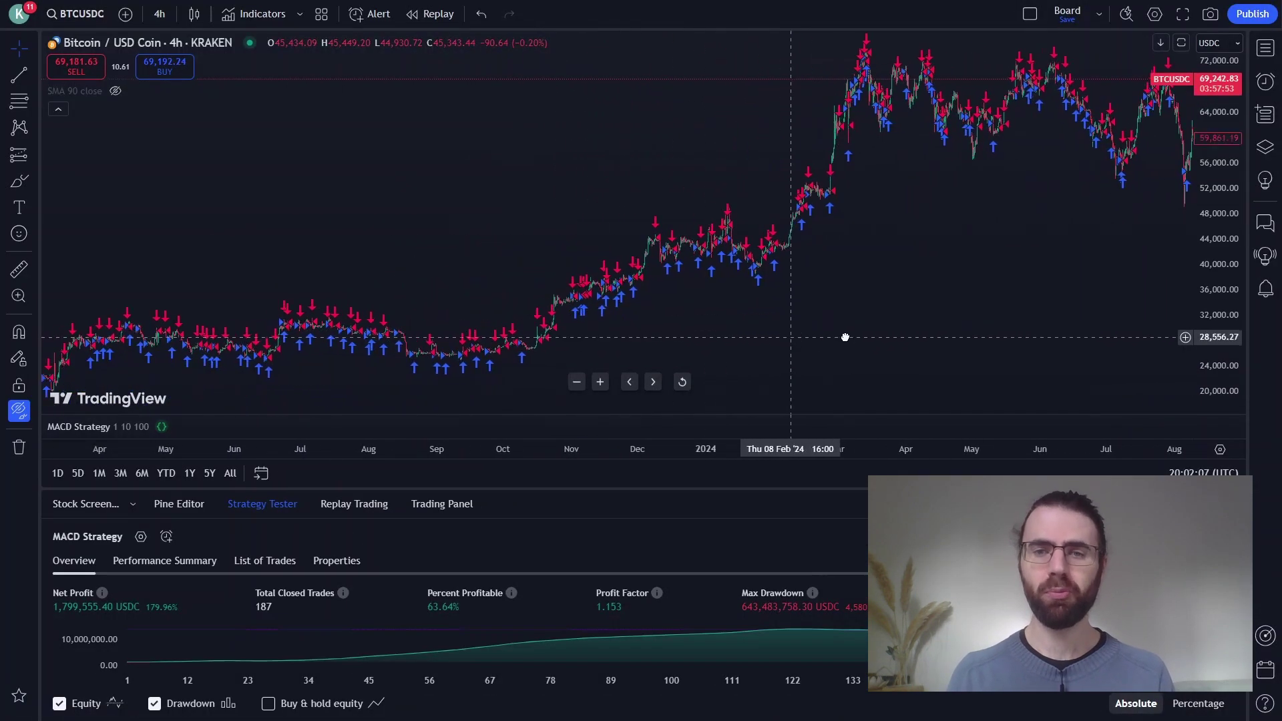
scroll(1159, 324, "down", 3)
scroll(473, 321, "up", 3)
left_click_drag(163, 304, 936, 277)
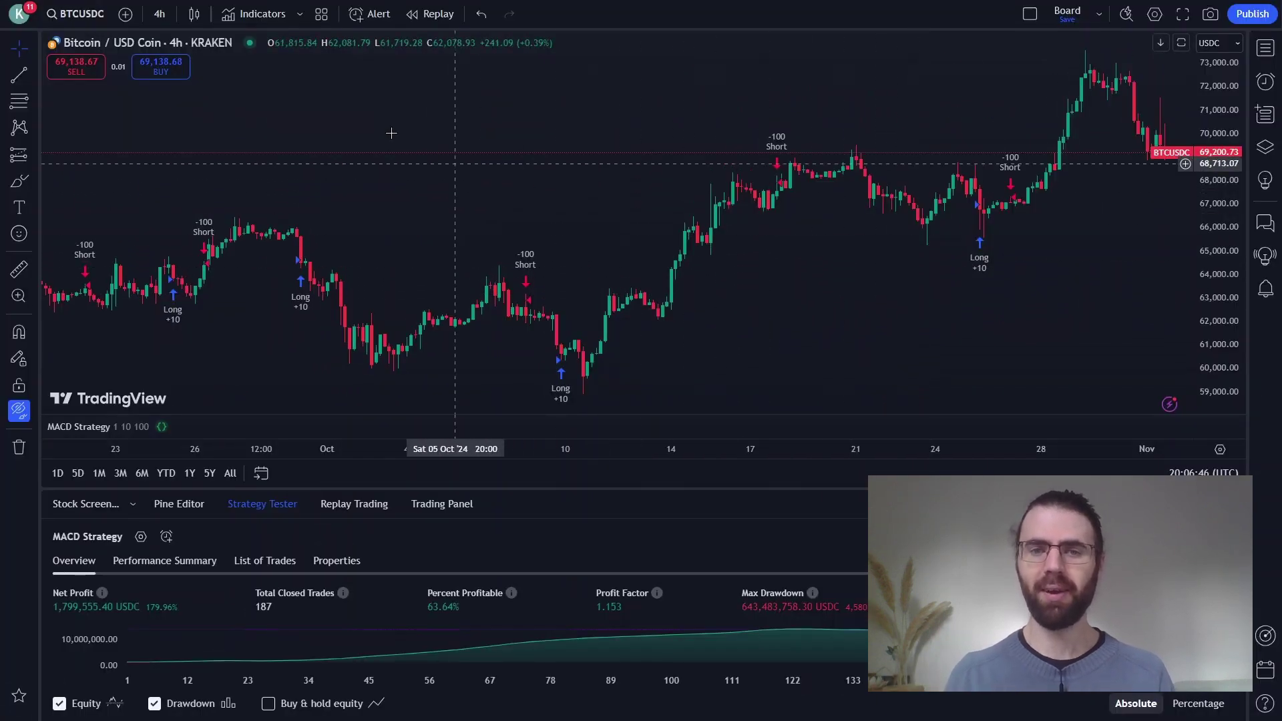
Step: Add the Moving Average Convergence Divergence indicator found by searching 'macd'
left_click(256, 14)
type("macd")
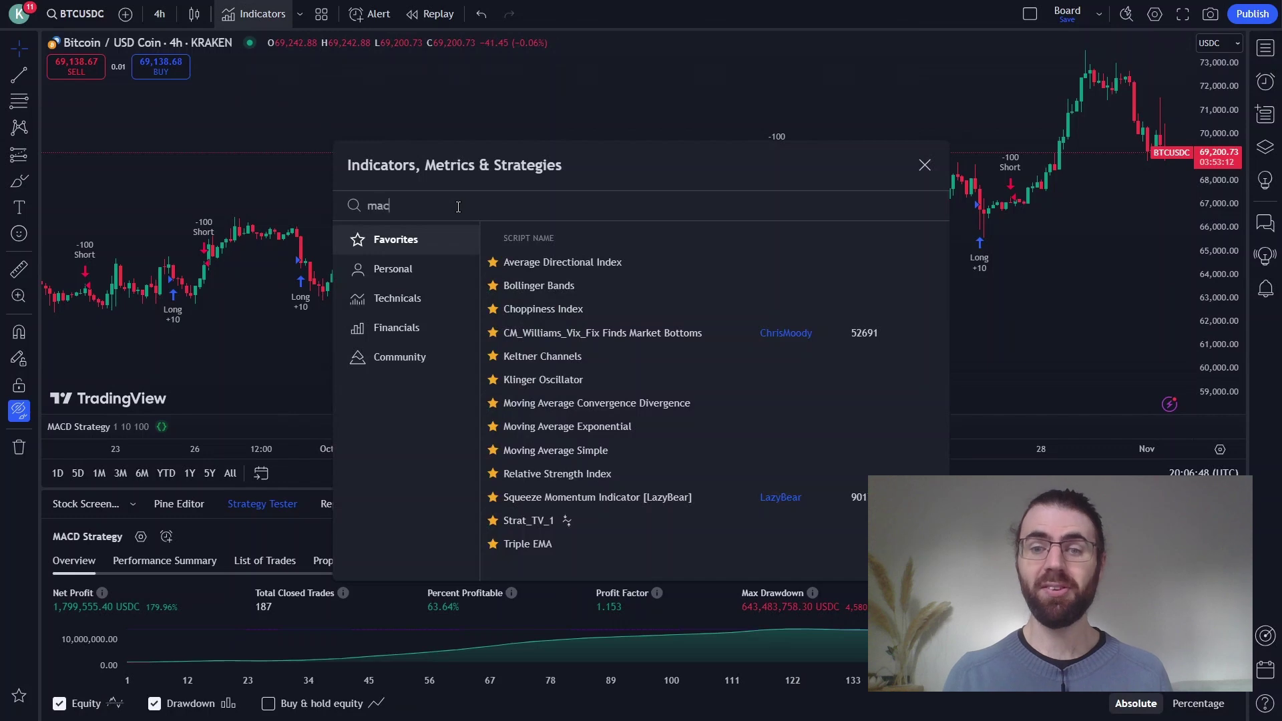
left_click(552, 264)
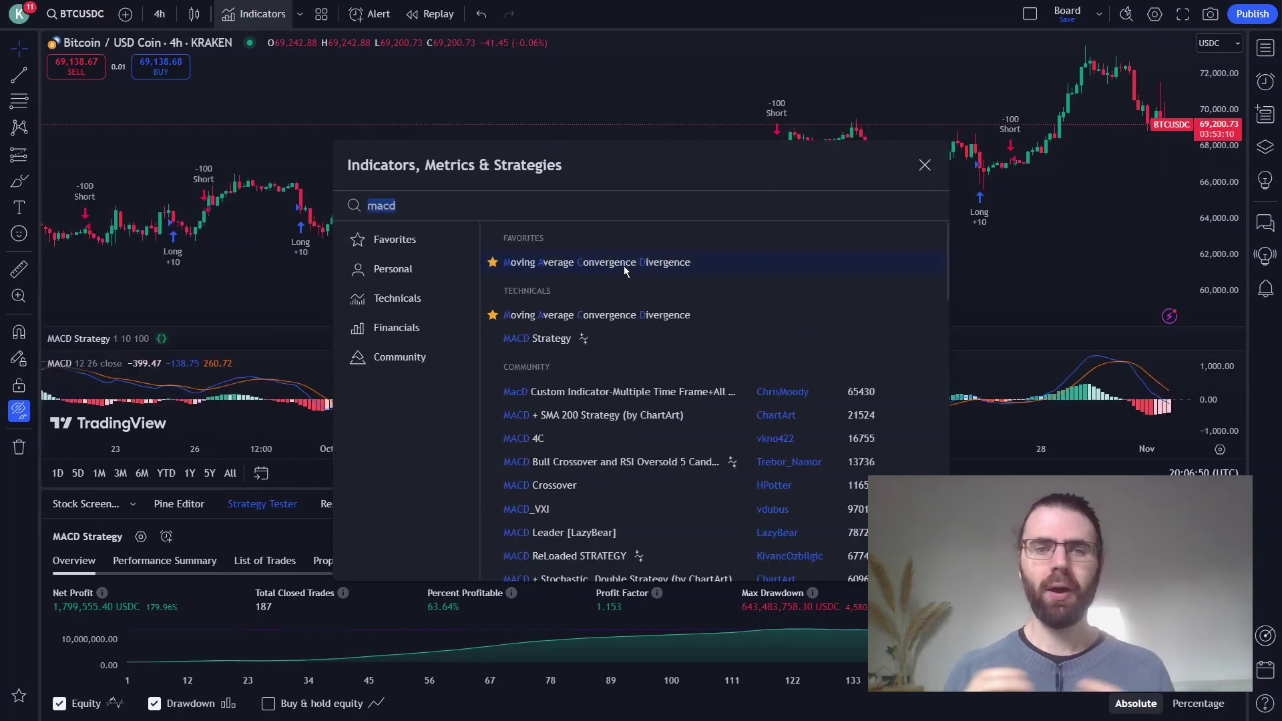
left_click(925, 165)
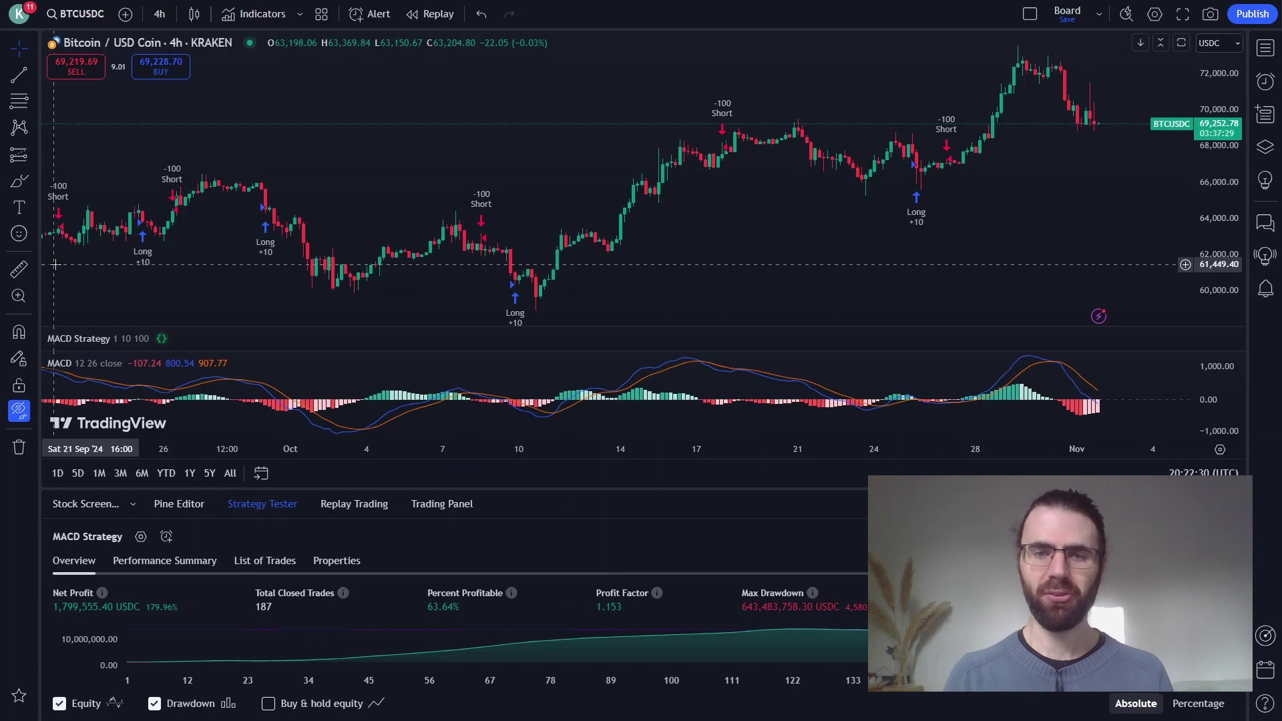
Step: Drag the chart right to reveal earlier September candles above the MACD pane
left_click_drag(56, 265, 813, 276)
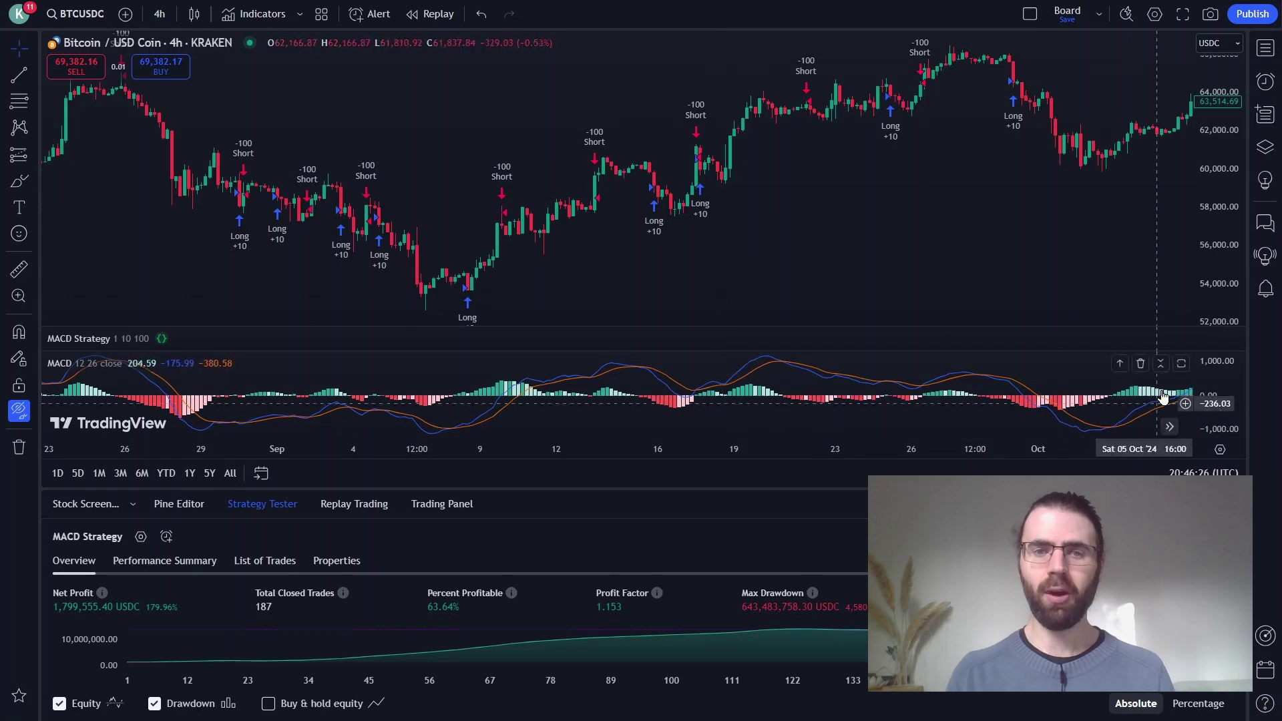
Step: Add the Moving Average Simple indicator found by searching 'sma'
left_click(258, 14)
type("sma")
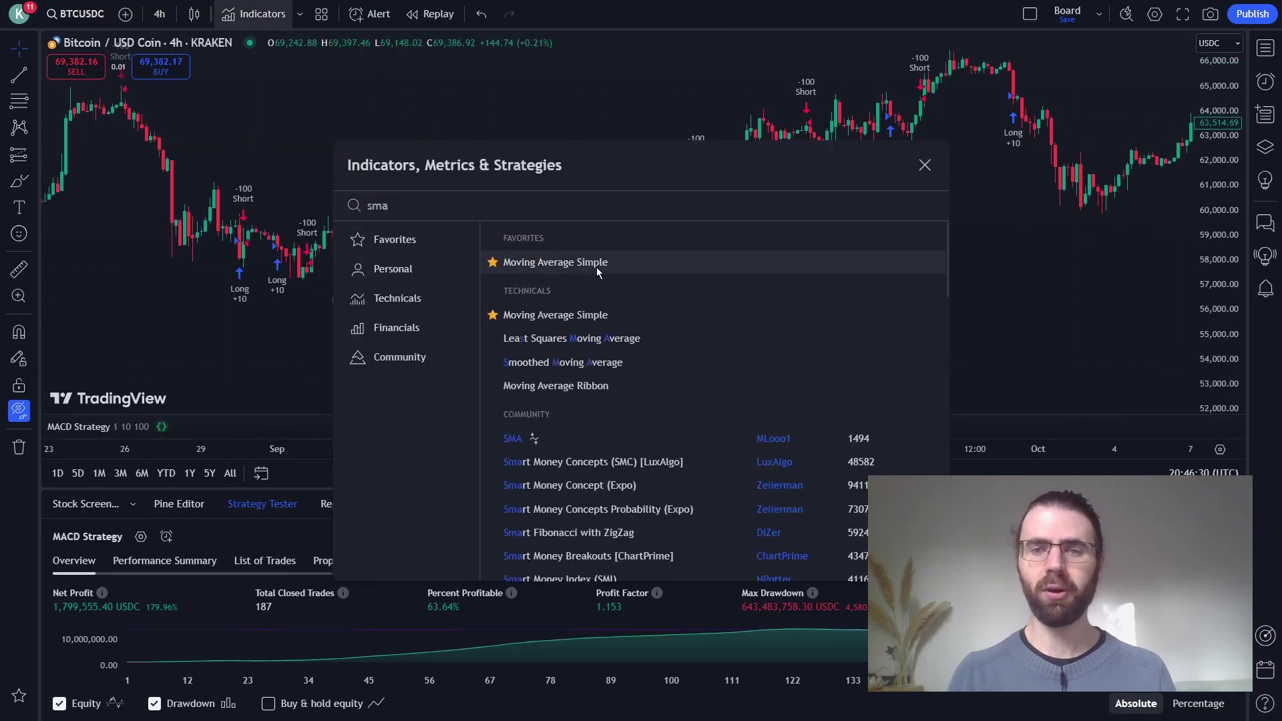
left_click(598, 267)
key("Escape")
Step: Change the SMA line colour to yellow and view mid-August through early November
double_click(476, 347)
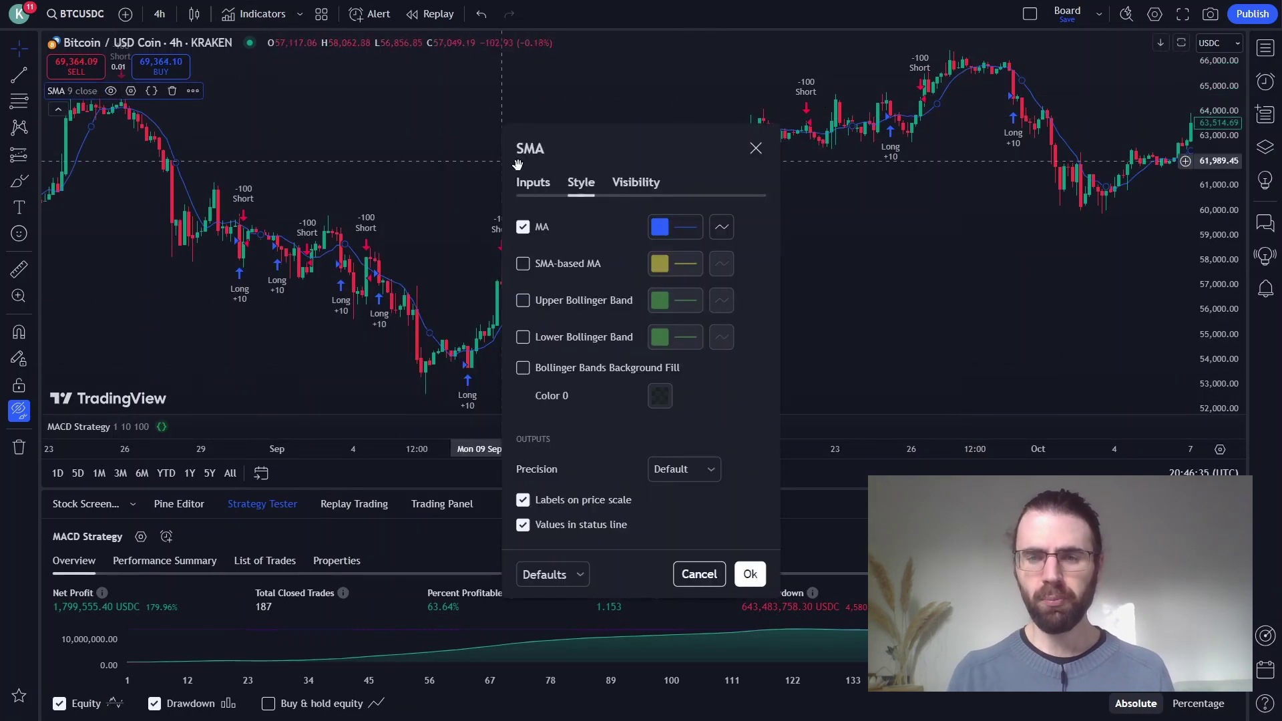
left_click(674, 228)
left_click(696, 273)
left_click(750, 575)
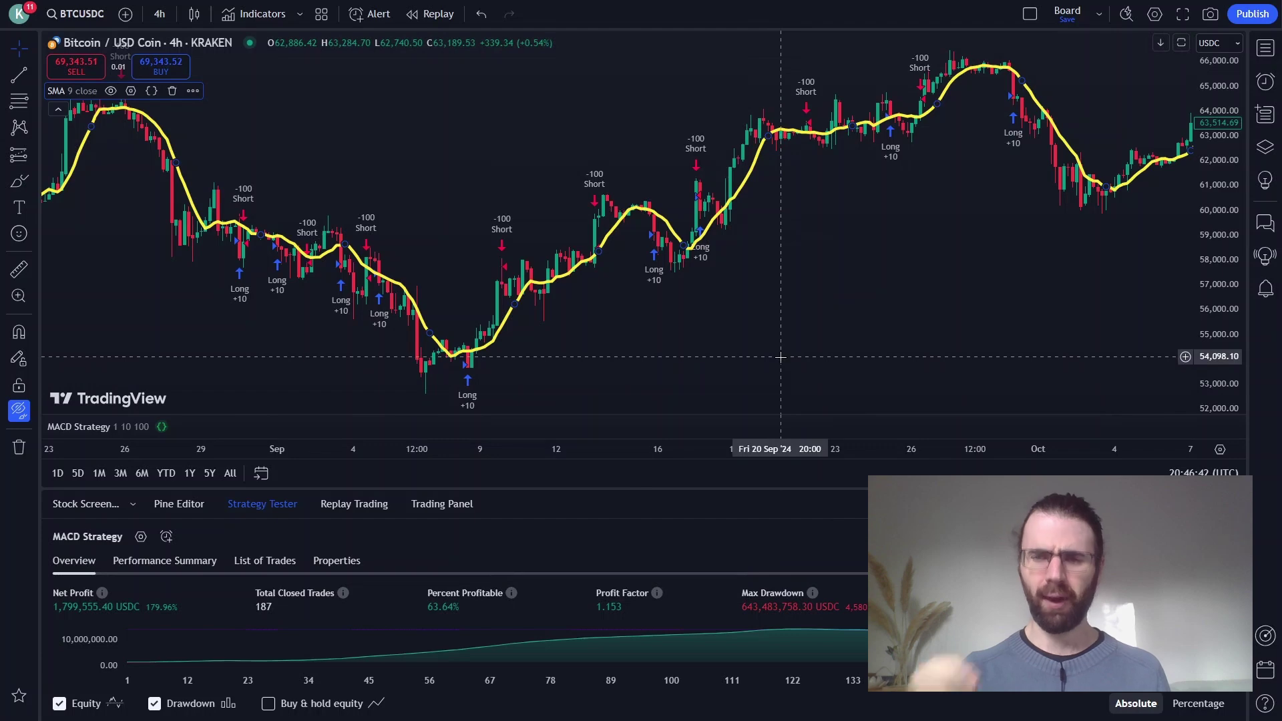
scroll(783, 355, "down", 5)
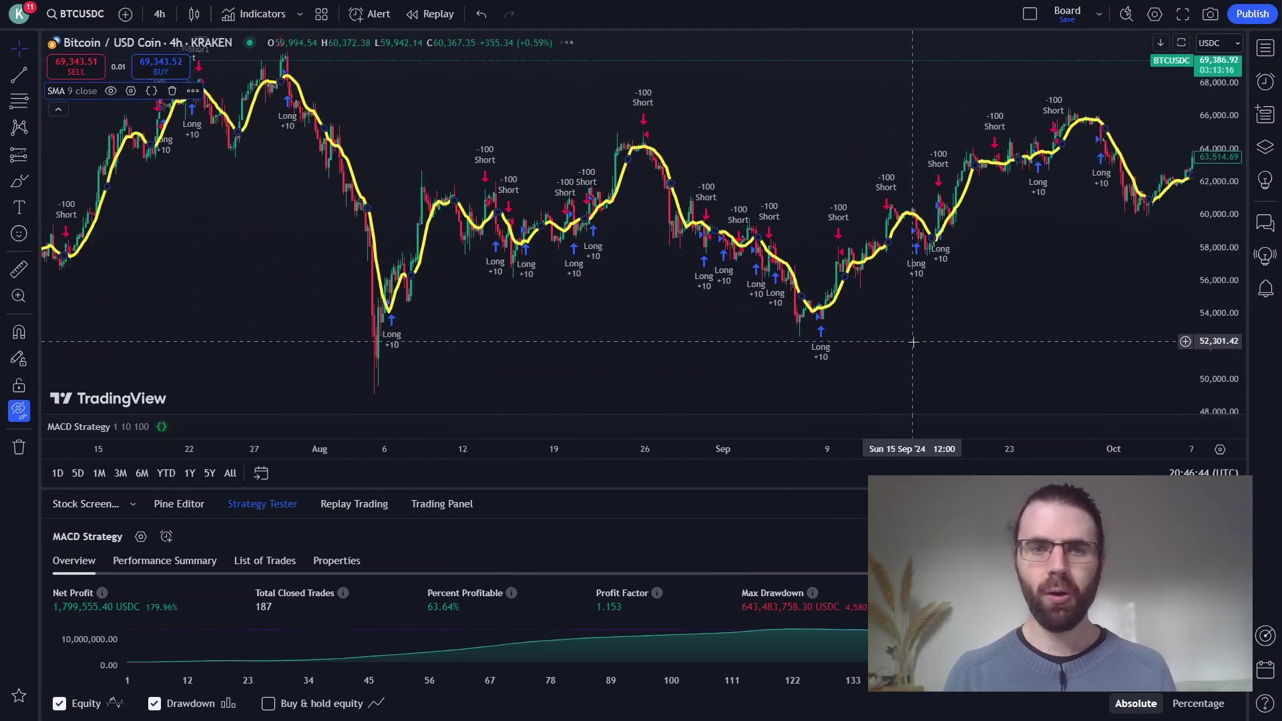
left_click_drag(888, 348, 641, 347)
left_click_drag(744, 348, 640, 347)
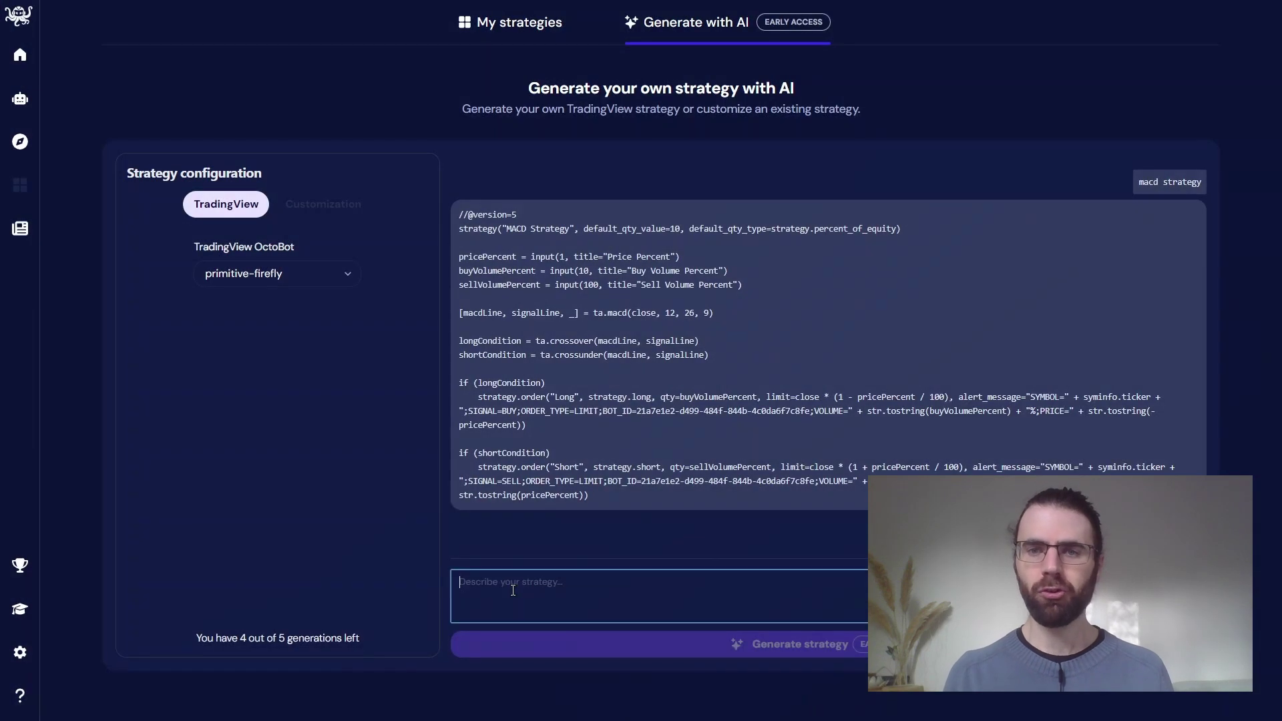
Step: Generate an improved strategy from the pasted moving-average prompt and copy its code
left_click(513, 590)
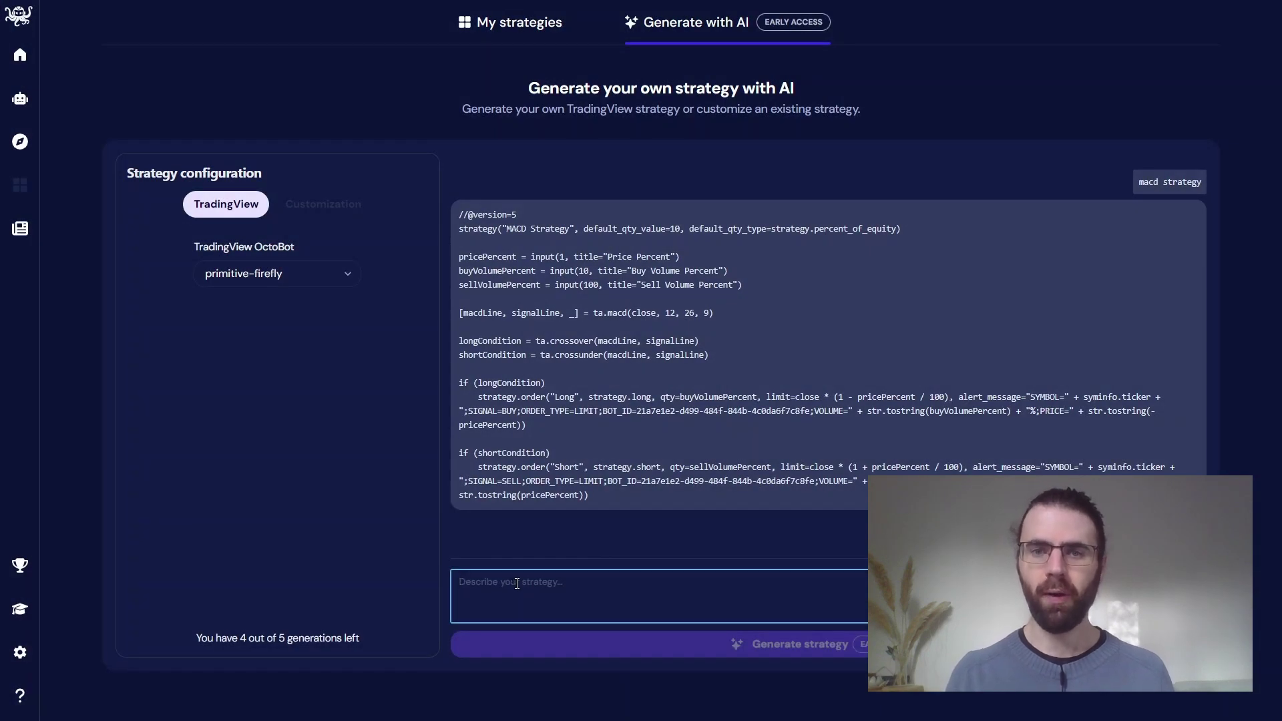
key("ctrl+v")
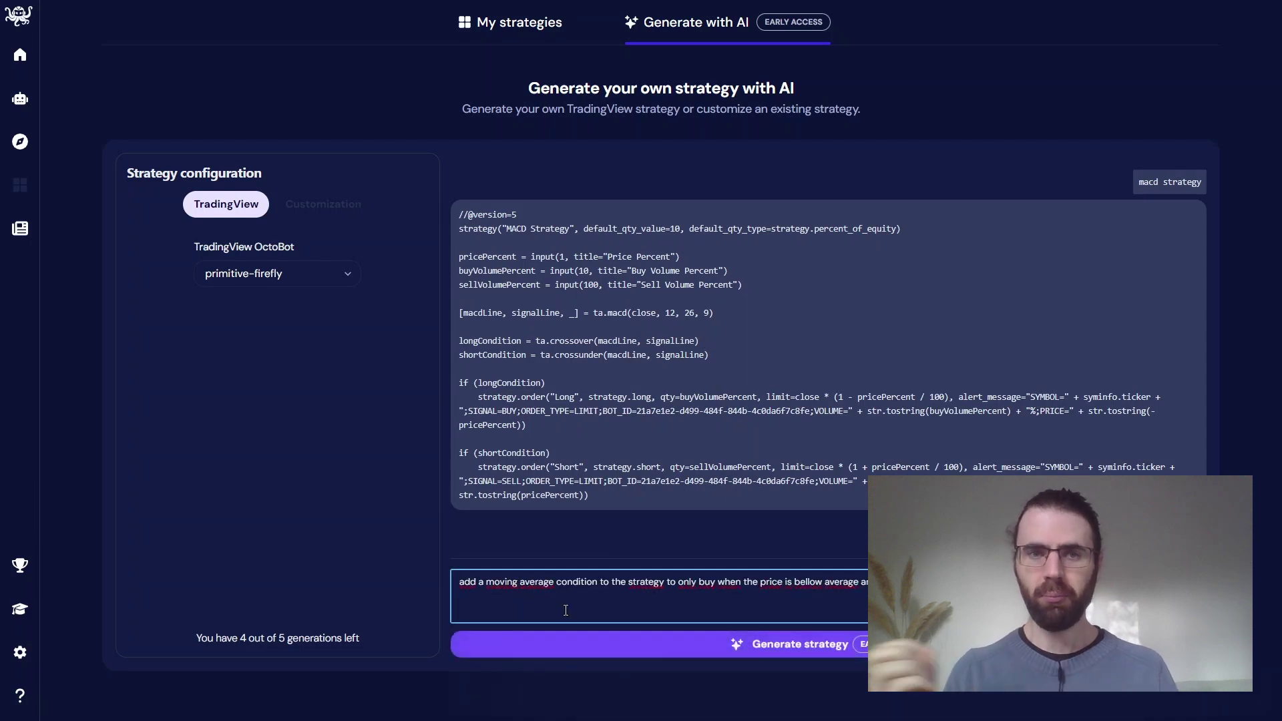
left_click(587, 654)
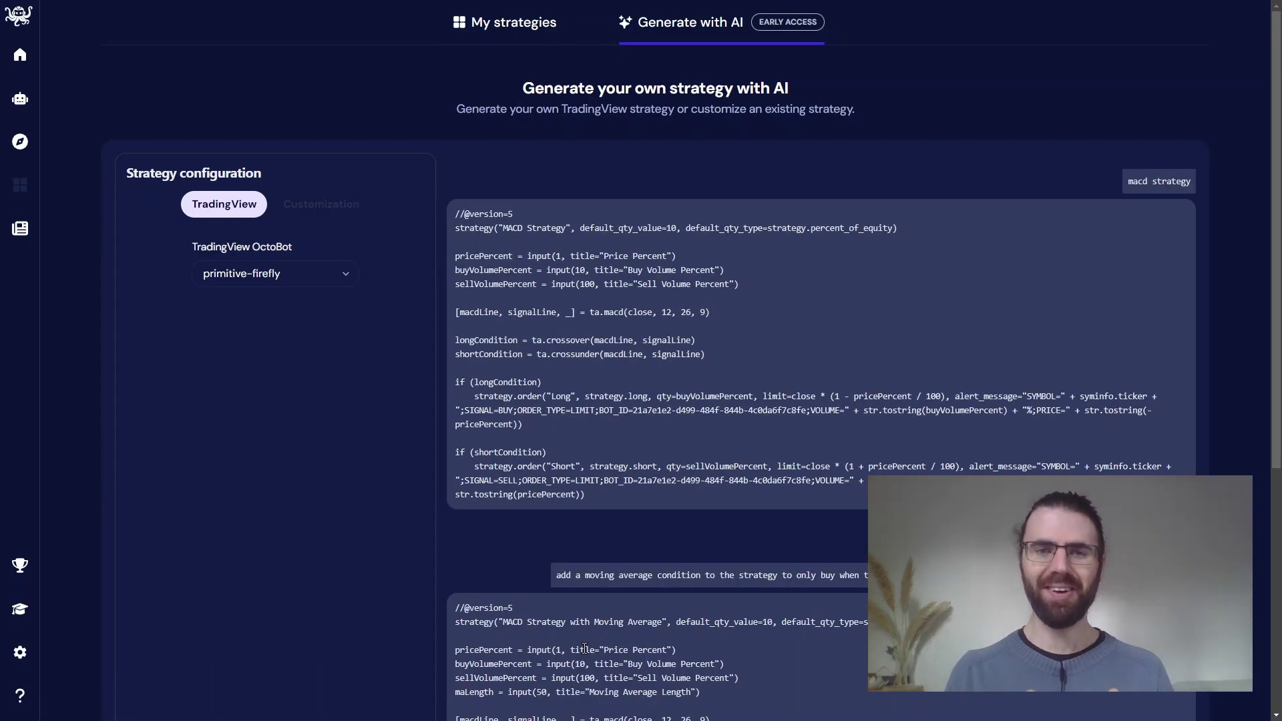
scroll(584, 648, "down", 5)
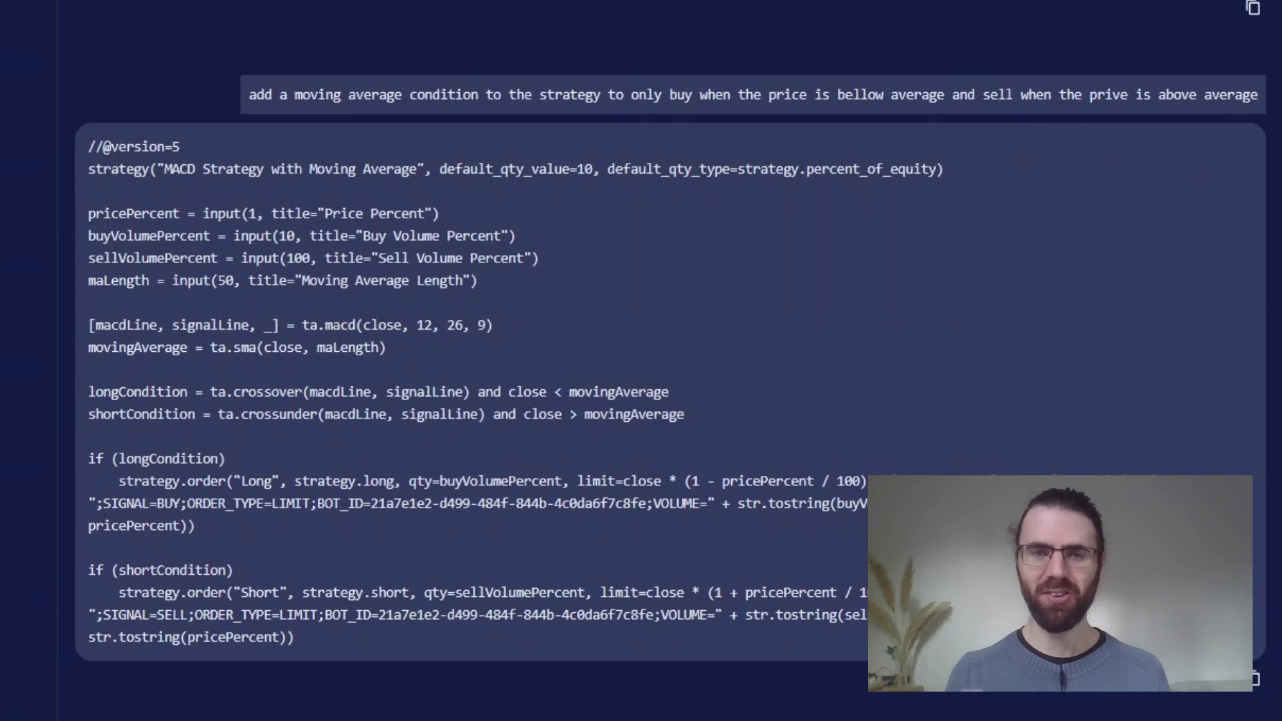
left_click(1259, 682)
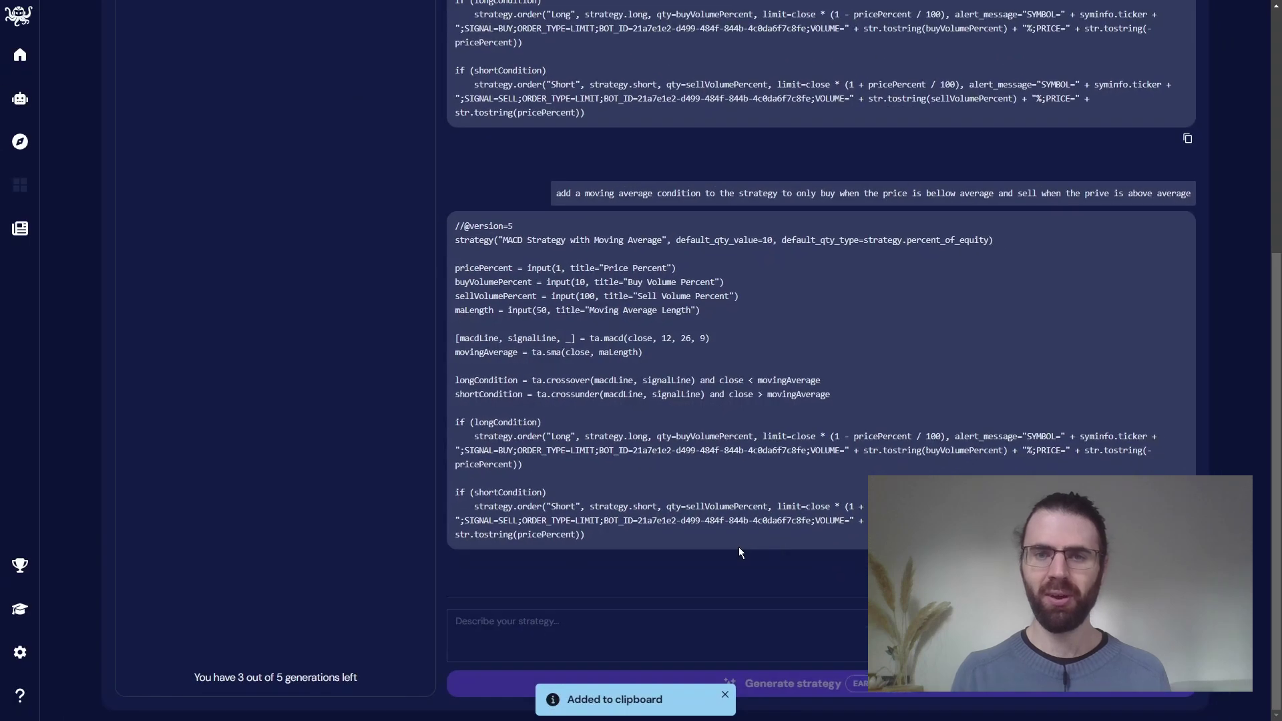
Step: Replace the Pine script with the moving-average version, save it, and check its backtest
key("ctrl+y")
key("ctrl+y")
key("ctrl+y")
key("ctrl+y")
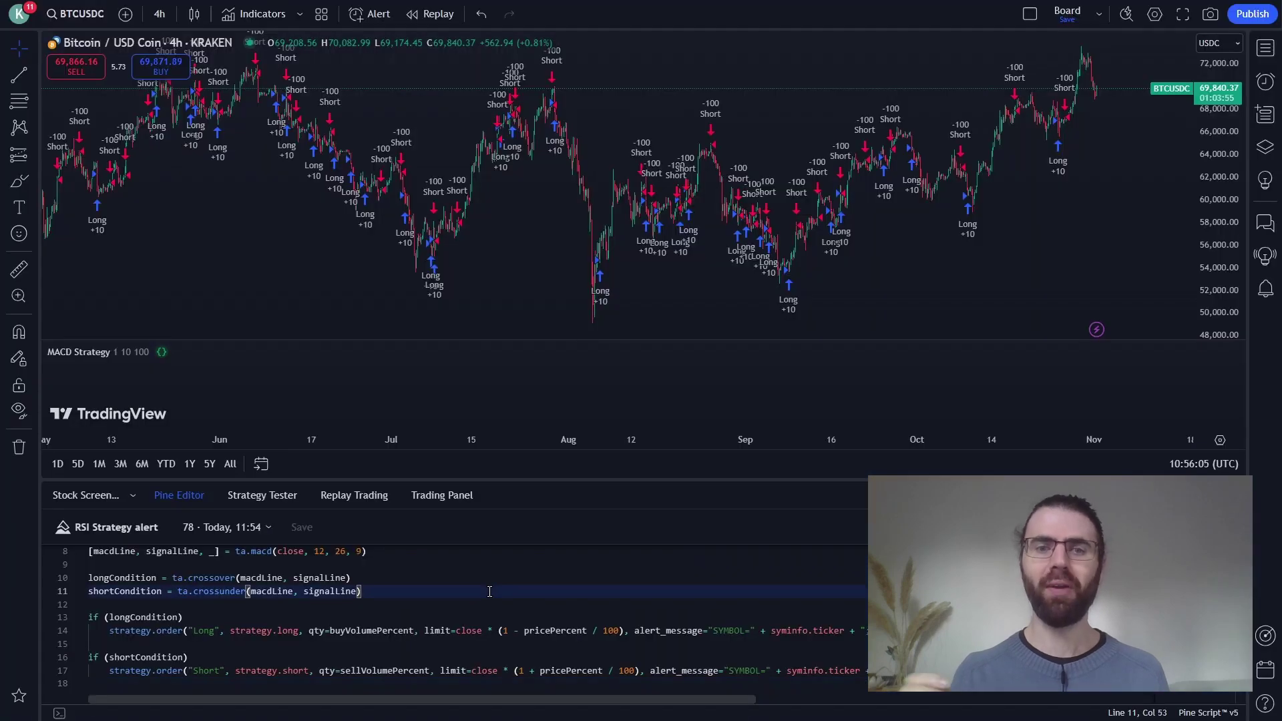
key("ctrl+s")
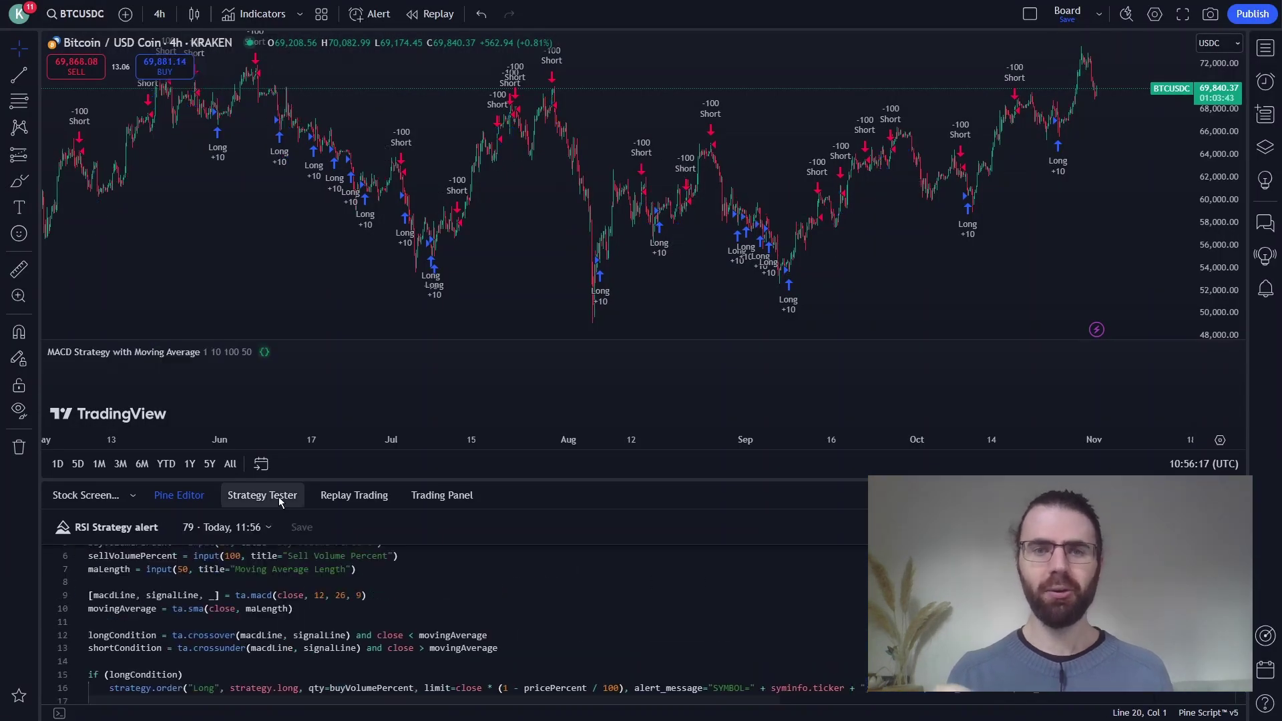
left_click(278, 496)
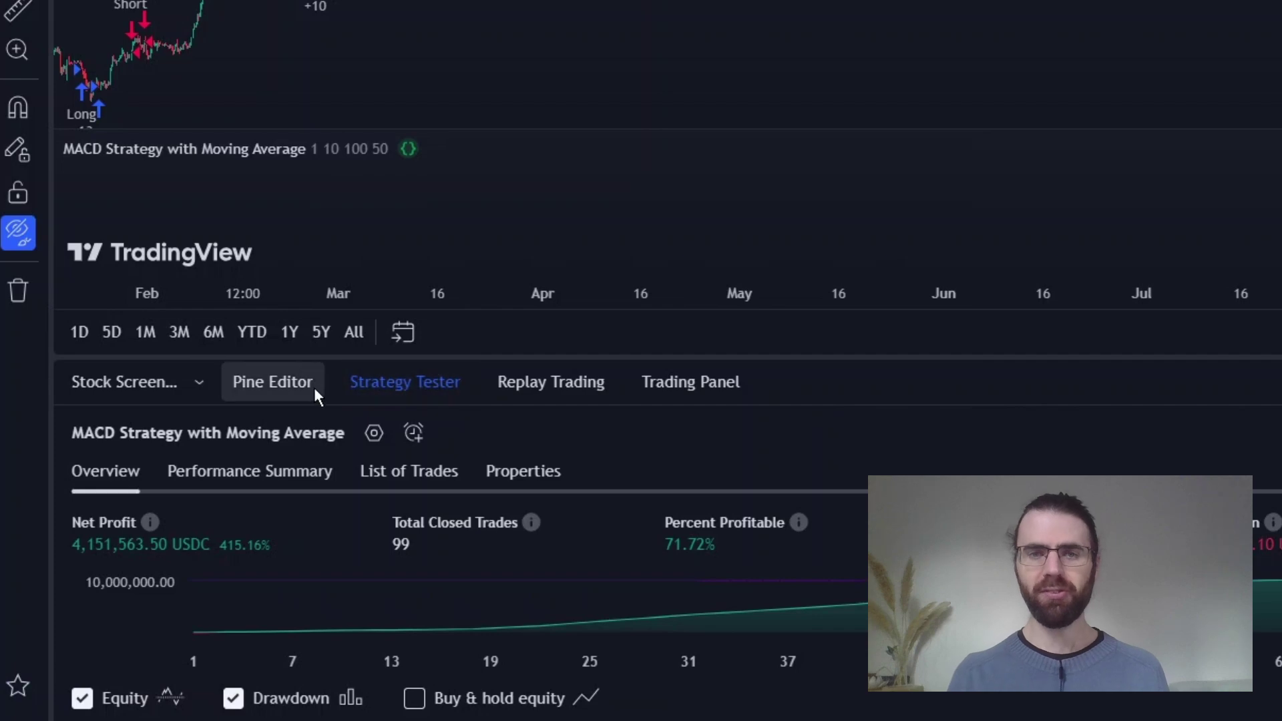
left_click(314, 391)
left_click(571, 613)
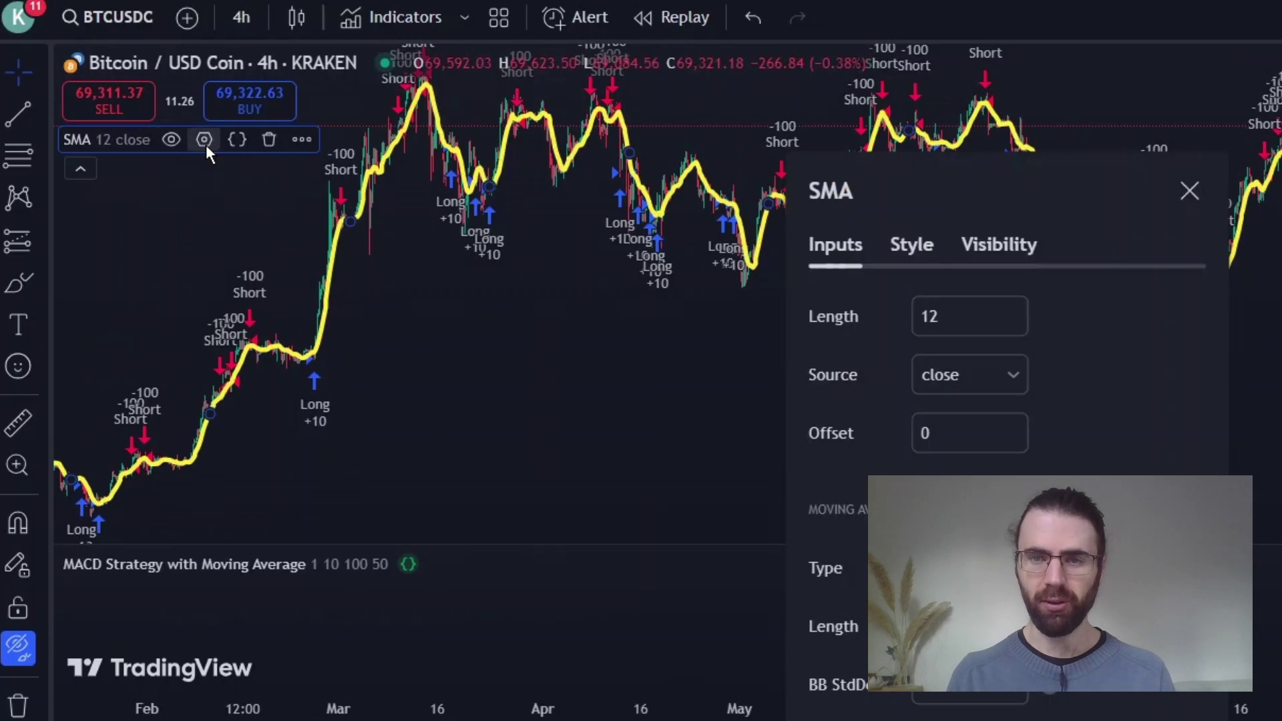
Step: Change the chart SMA length from 12 to 50 and collapse the Pine Editor
double_click(930, 316)
type("50")
key("Return")
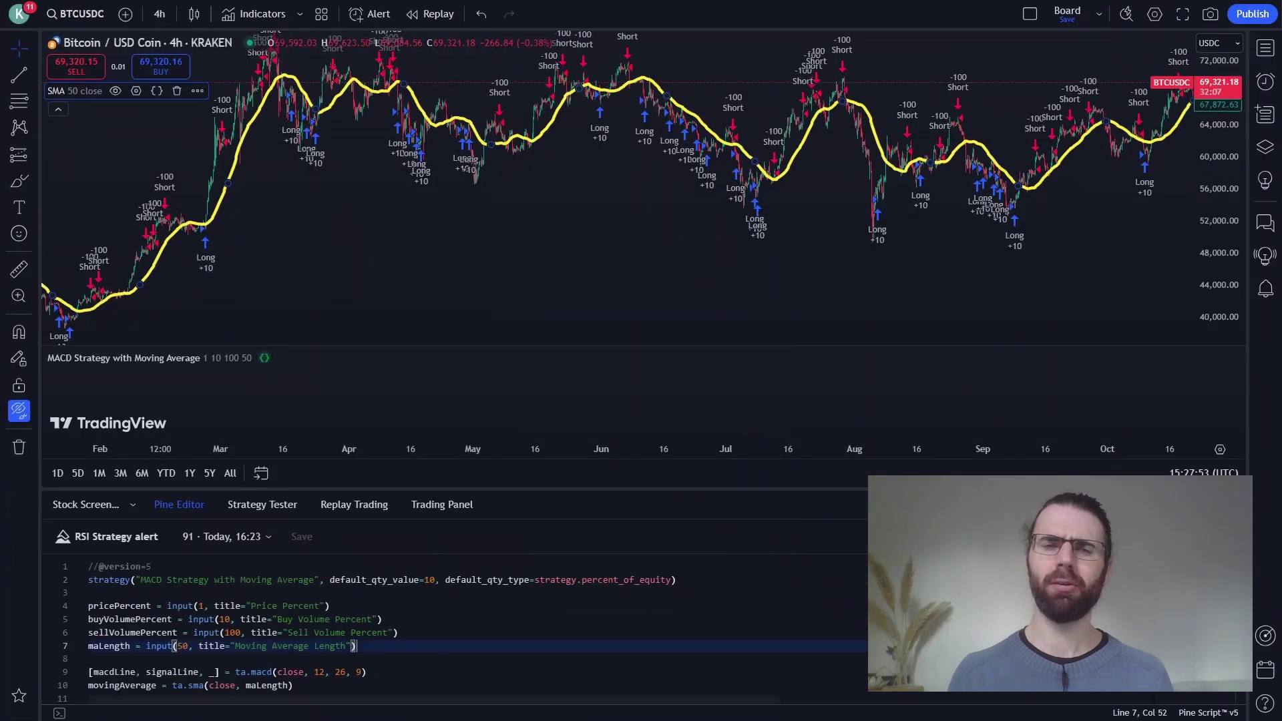
left_click(1206, 504)
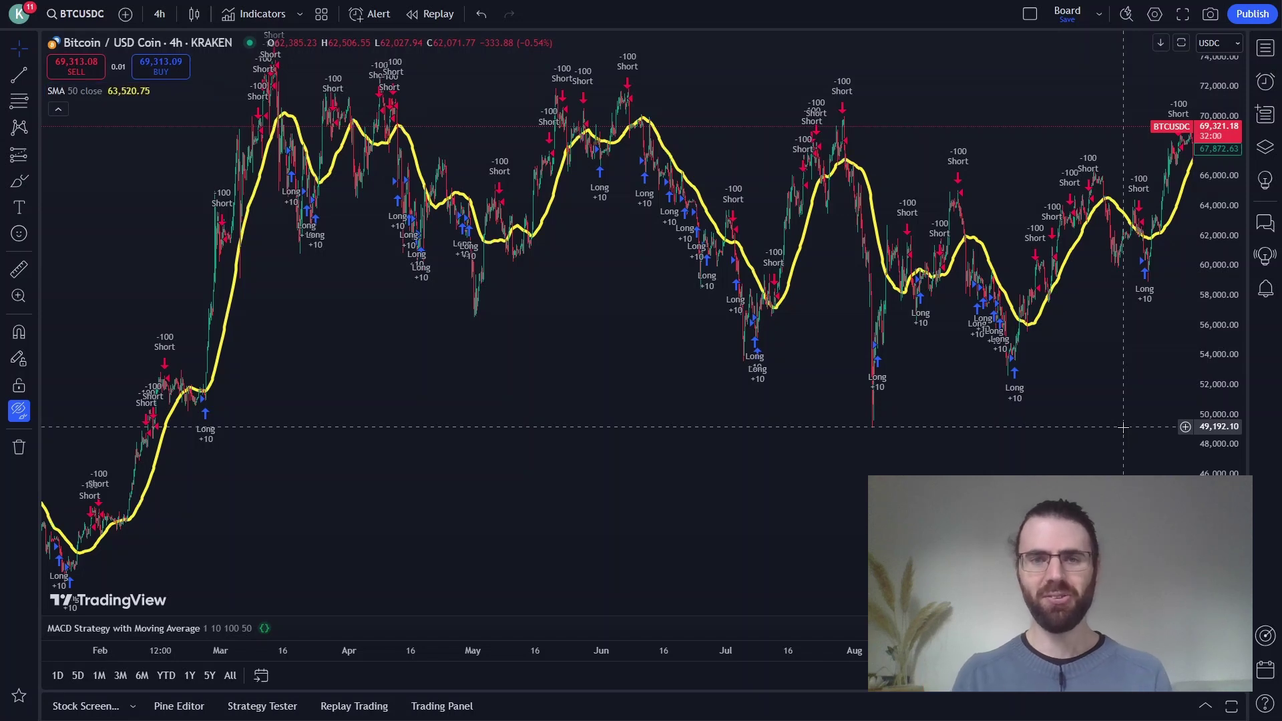
Step: Reopen the strategy script in Pine Editor below the chart and enlarge the panel upward
left_click_drag(1123, 428, 1017, 438)
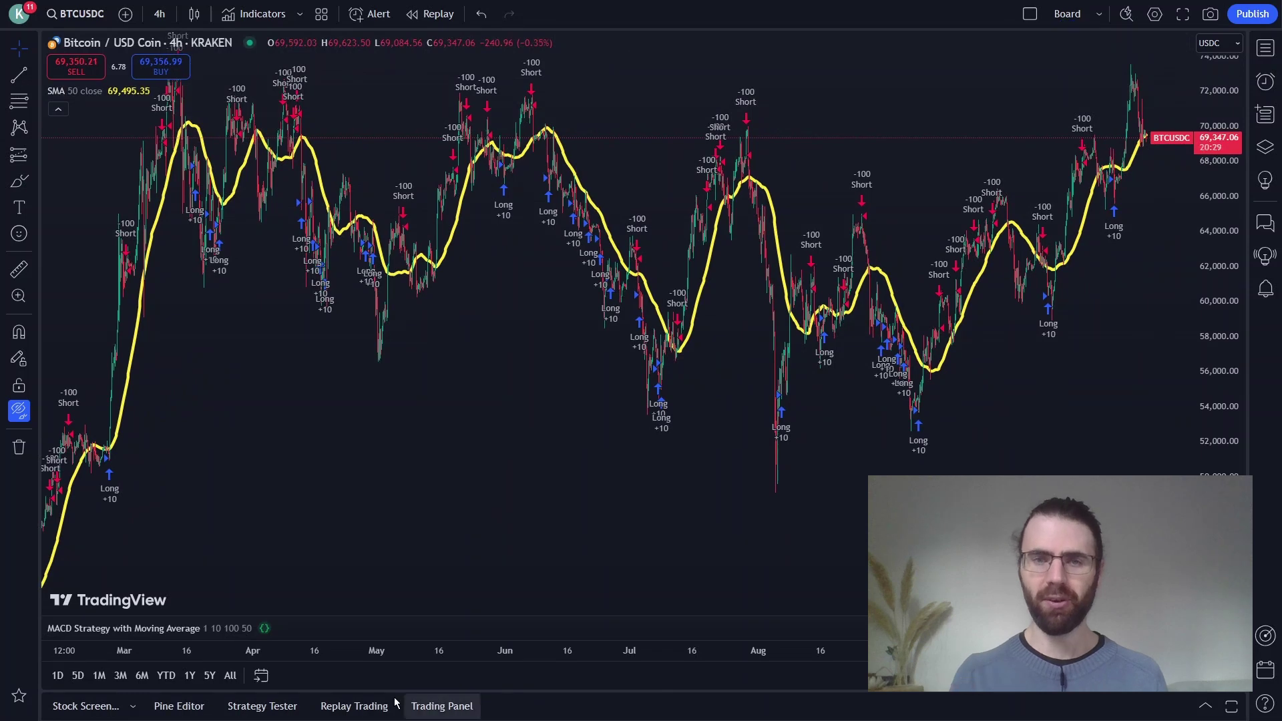
left_click(299, 714)
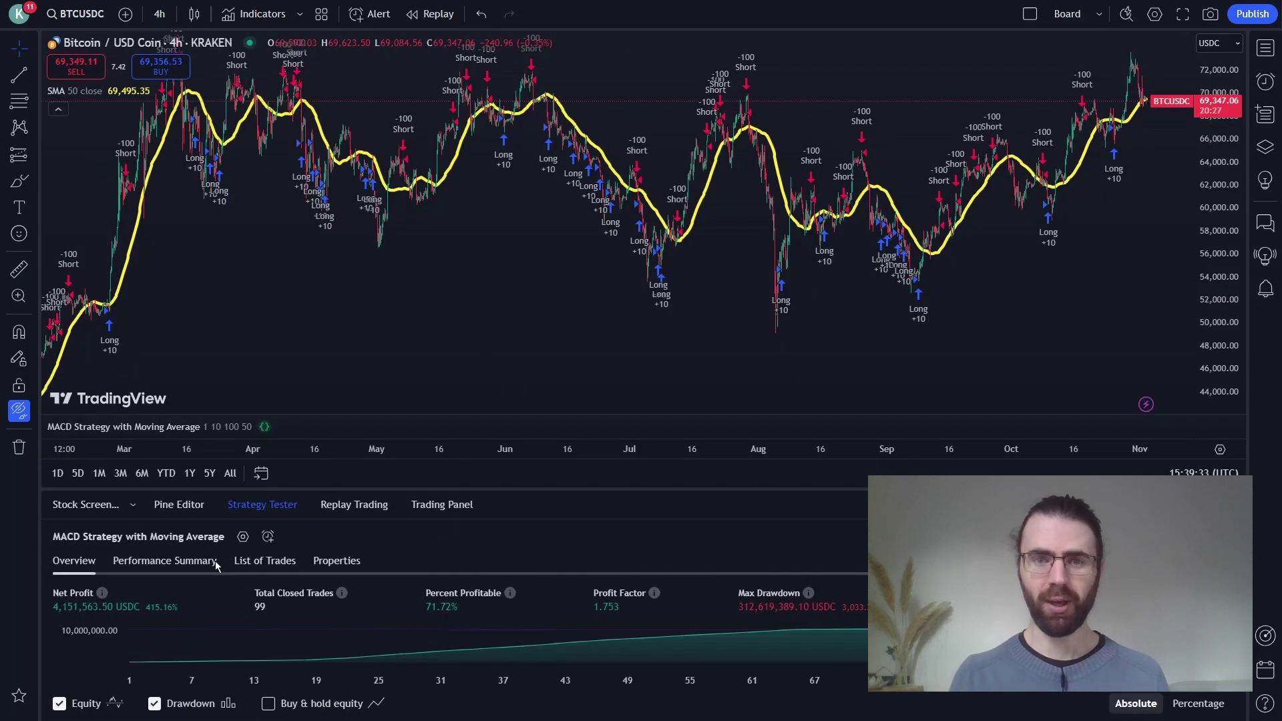
left_click(179, 509)
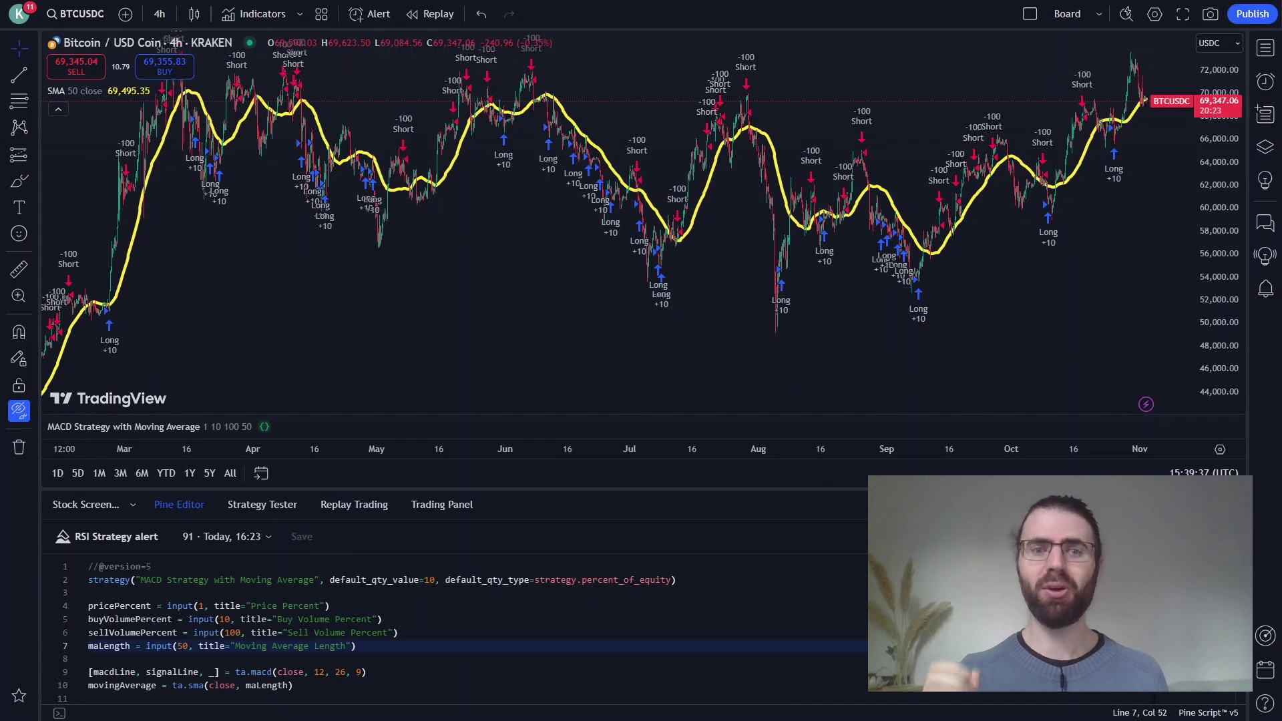
left_click_drag(1162, 488, 1162, 346)
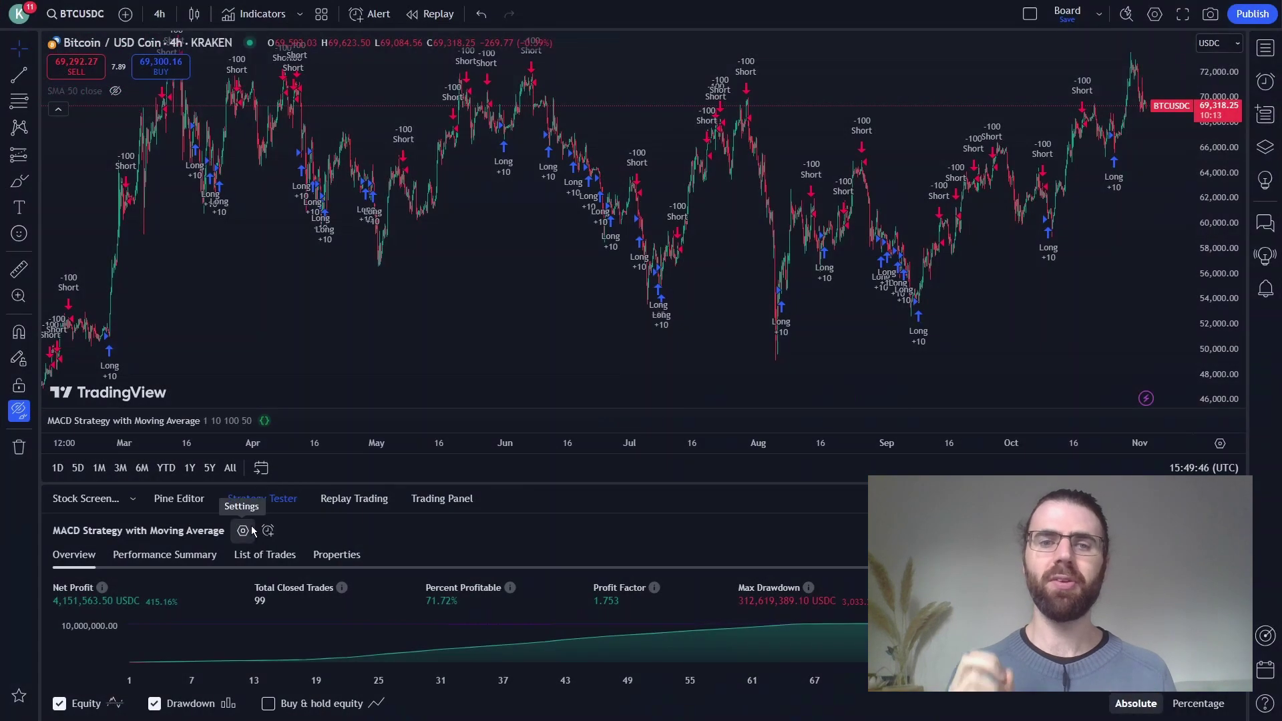
Step: Try Moving Average Length values of 12 and then 40 in the strategy inputs
left_click(244, 531)
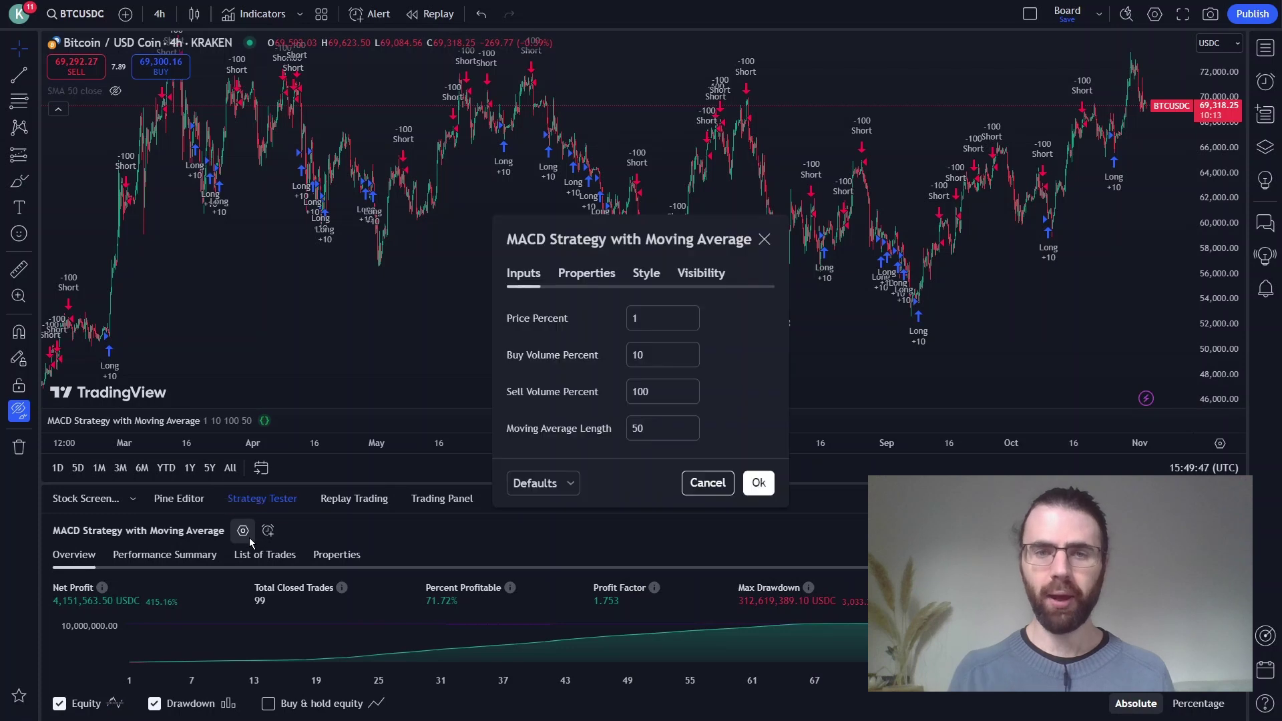
double_click(637, 428)
type("12")
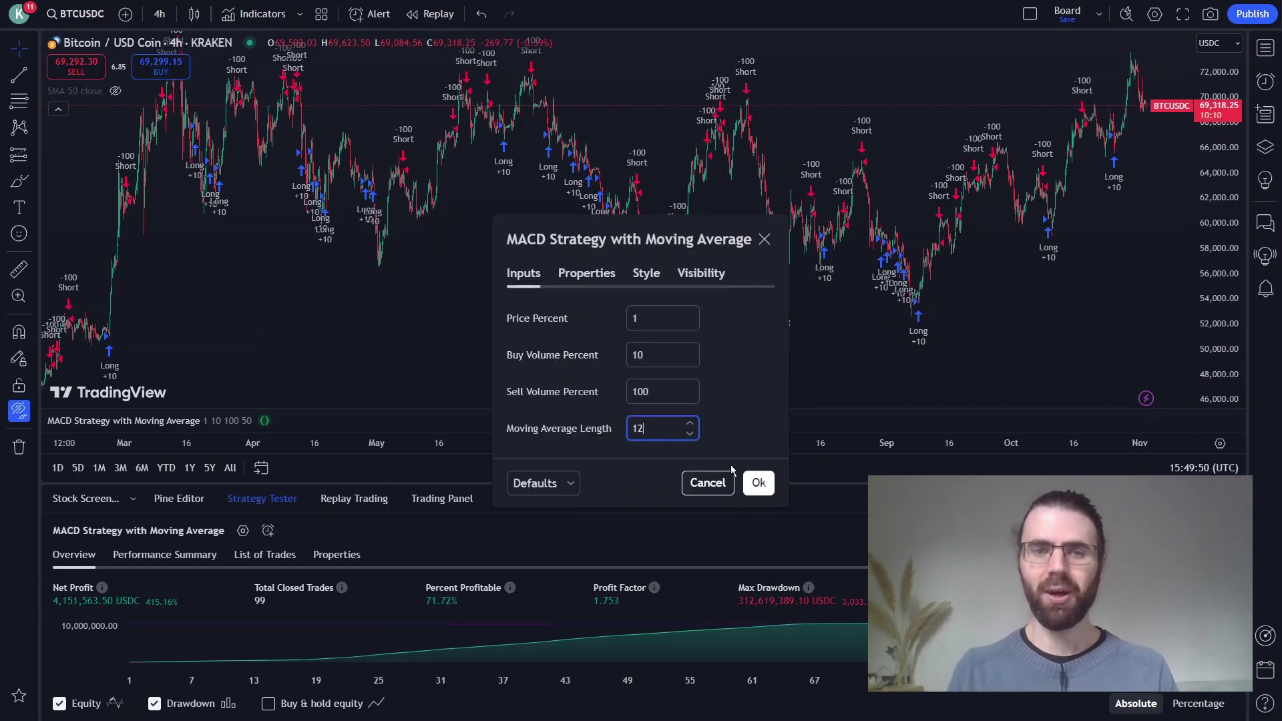
left_click(751, 477)
left_click(244, 531)
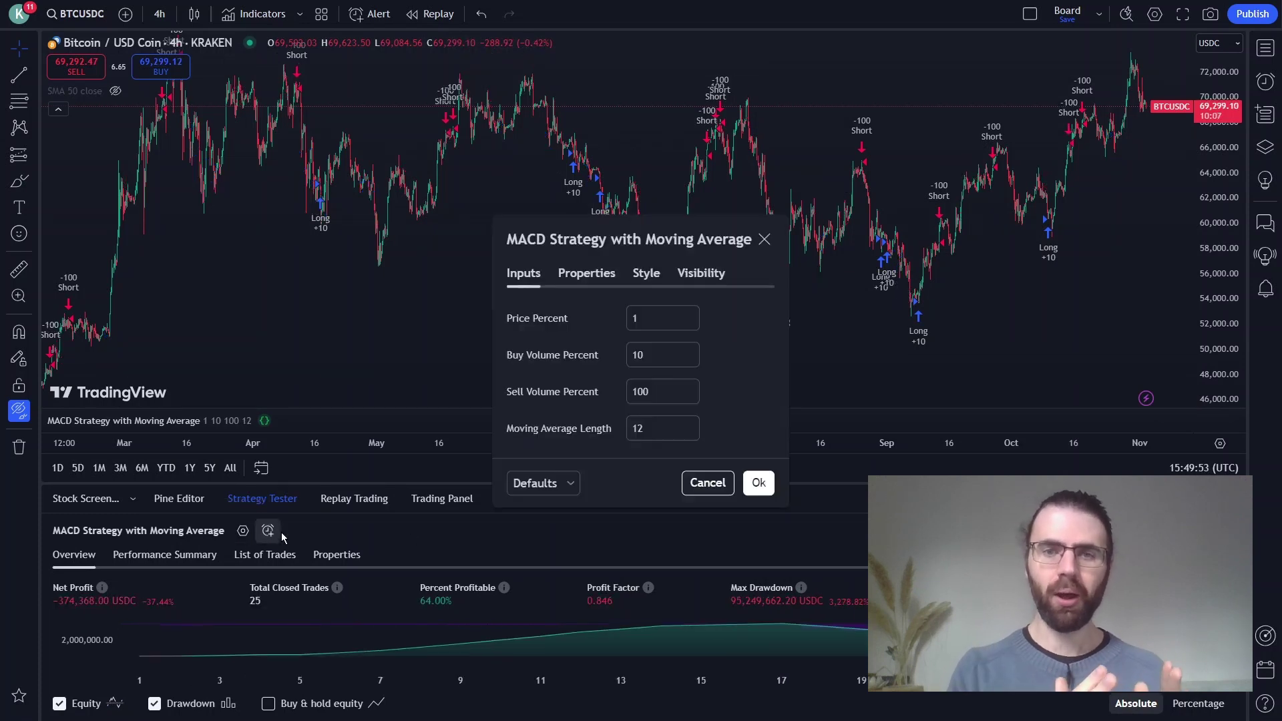
double_click(653, 433)
type("40")
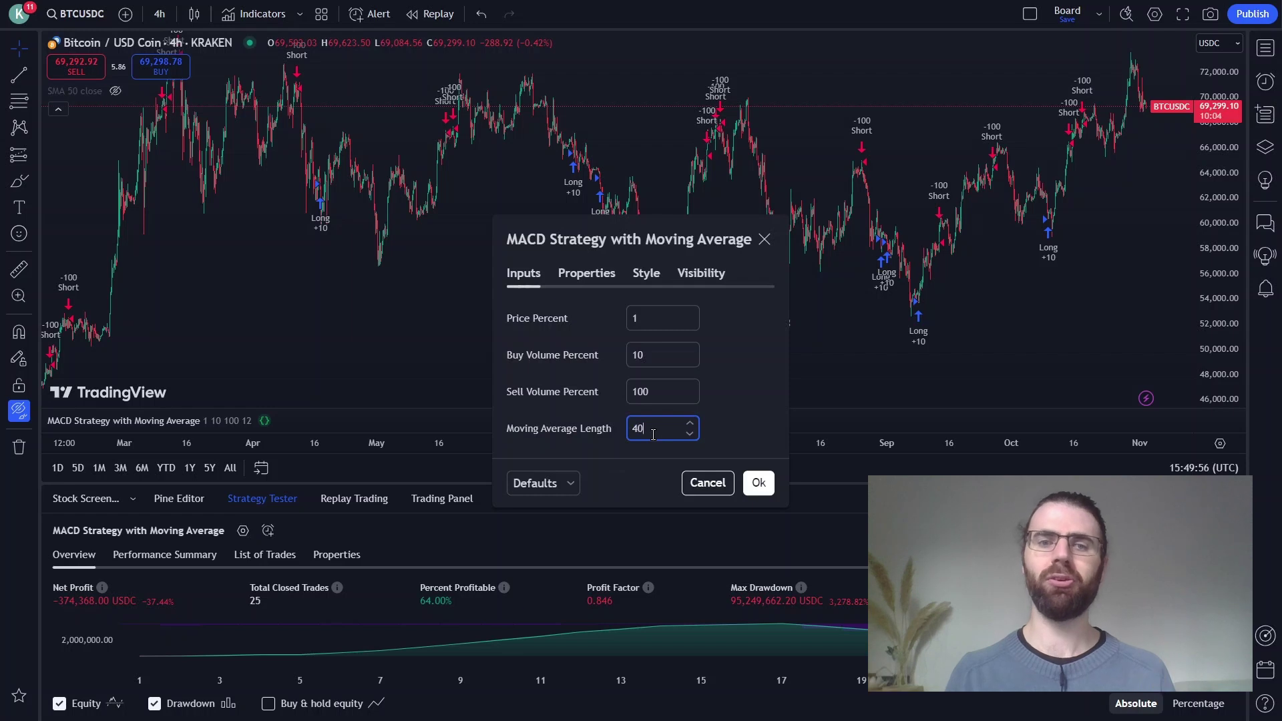
left_click(759, 481)
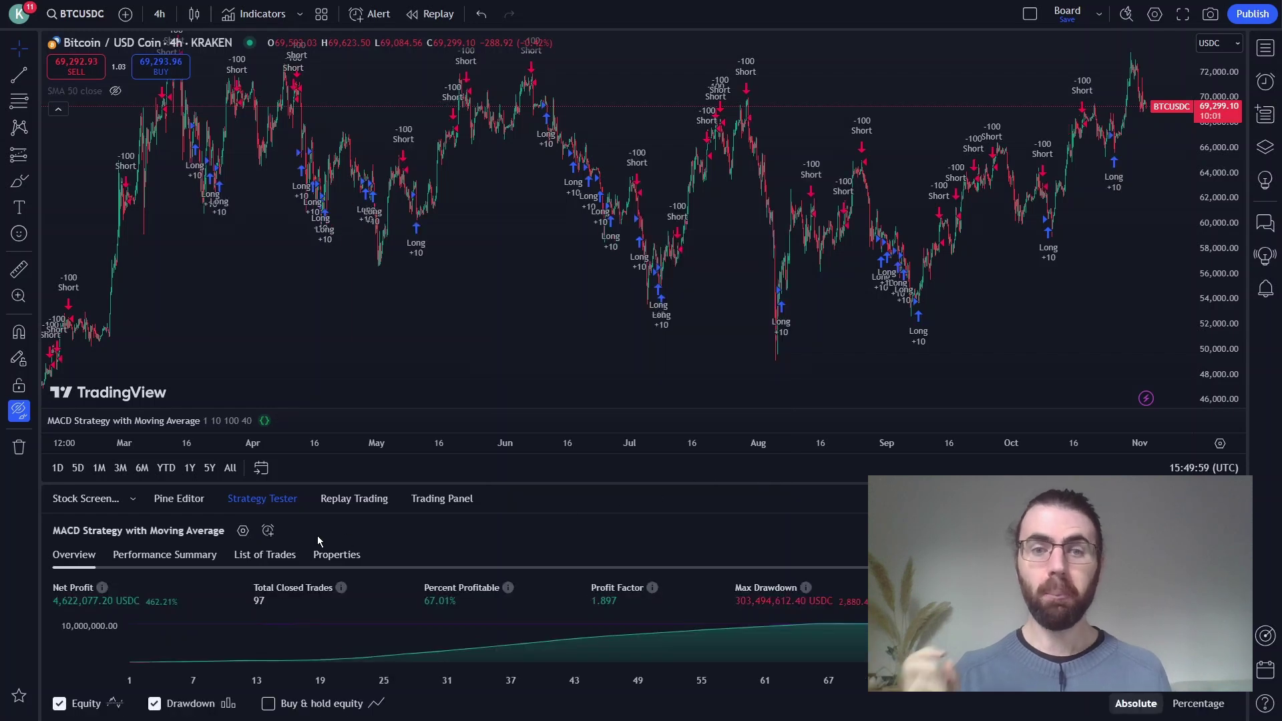
Step: Try a Moving Average Length of 75, then settle on 85
left_click(243, 531)
left_click(646, 428)
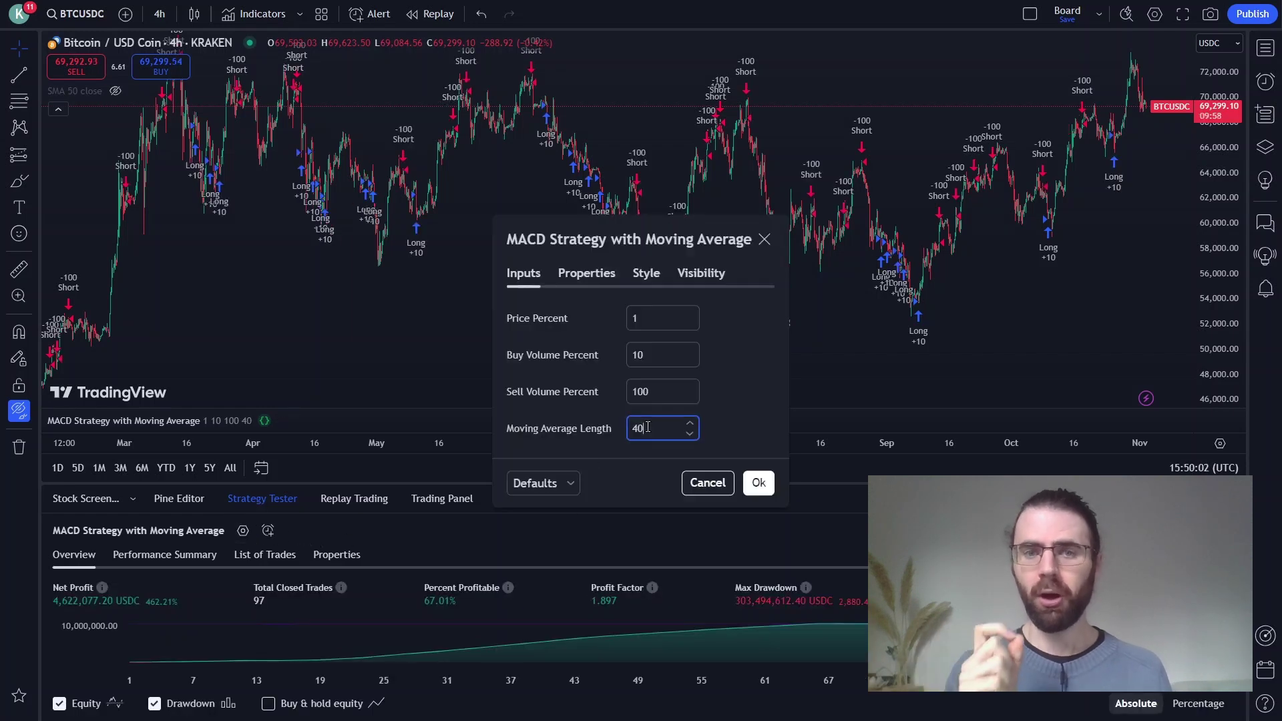
double_click(647, 428)
type("75")
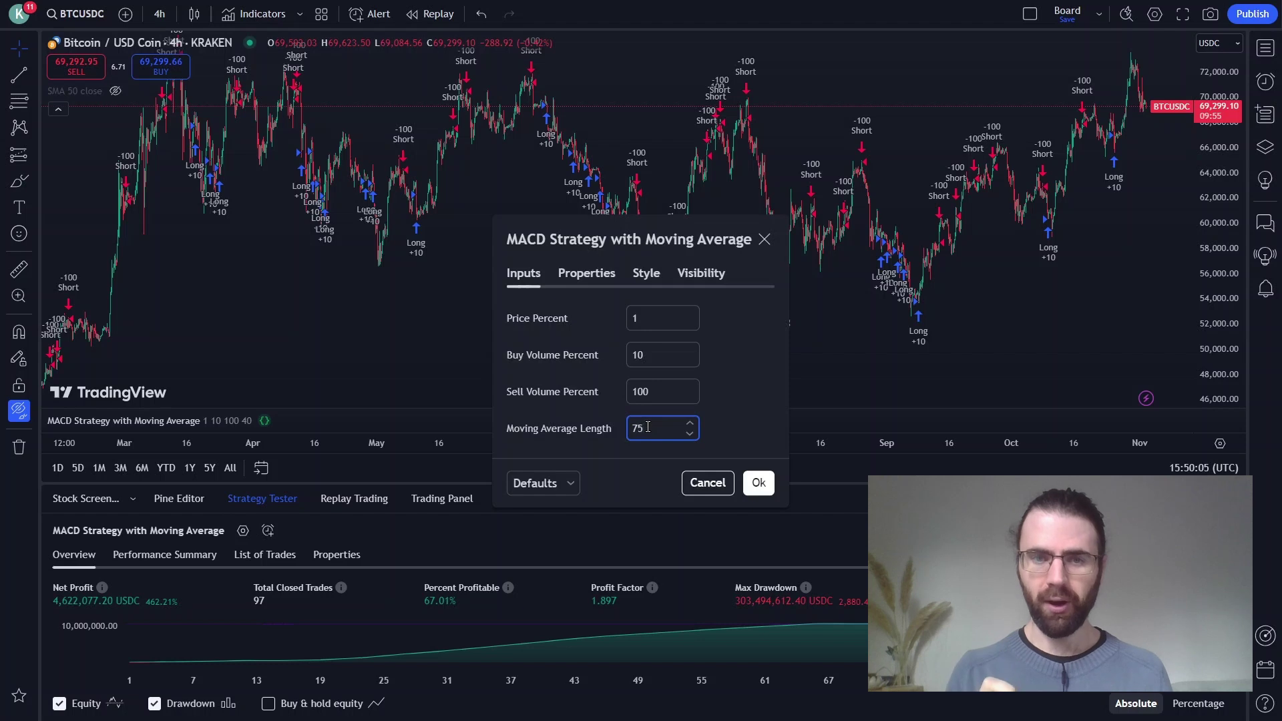
left_click(760, 482)
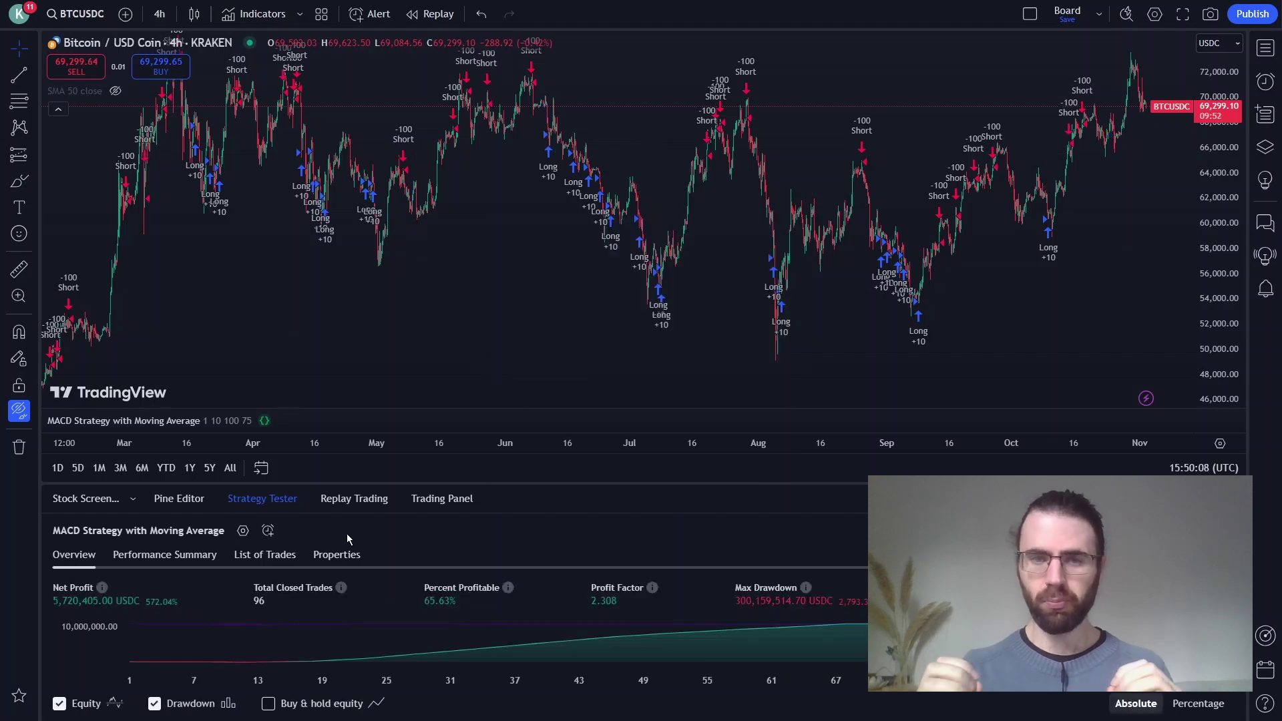
left_click(243, 531)
double_click(647, 431)
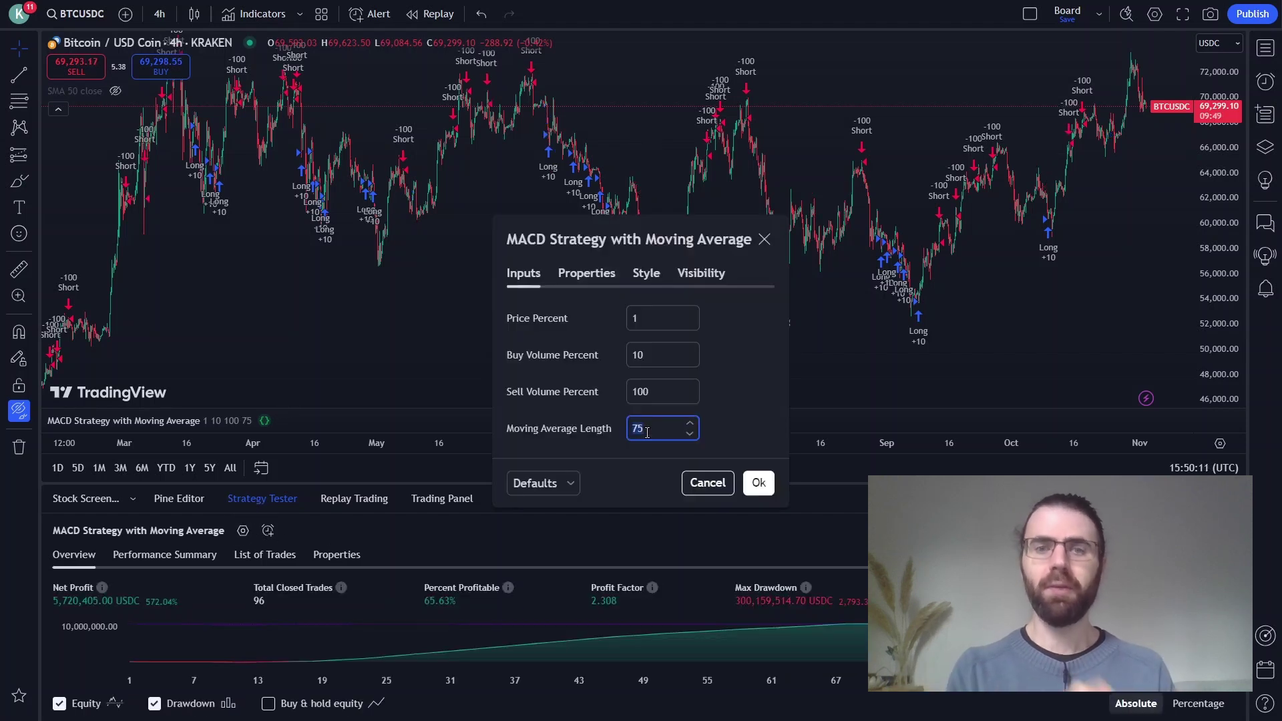
type("85")
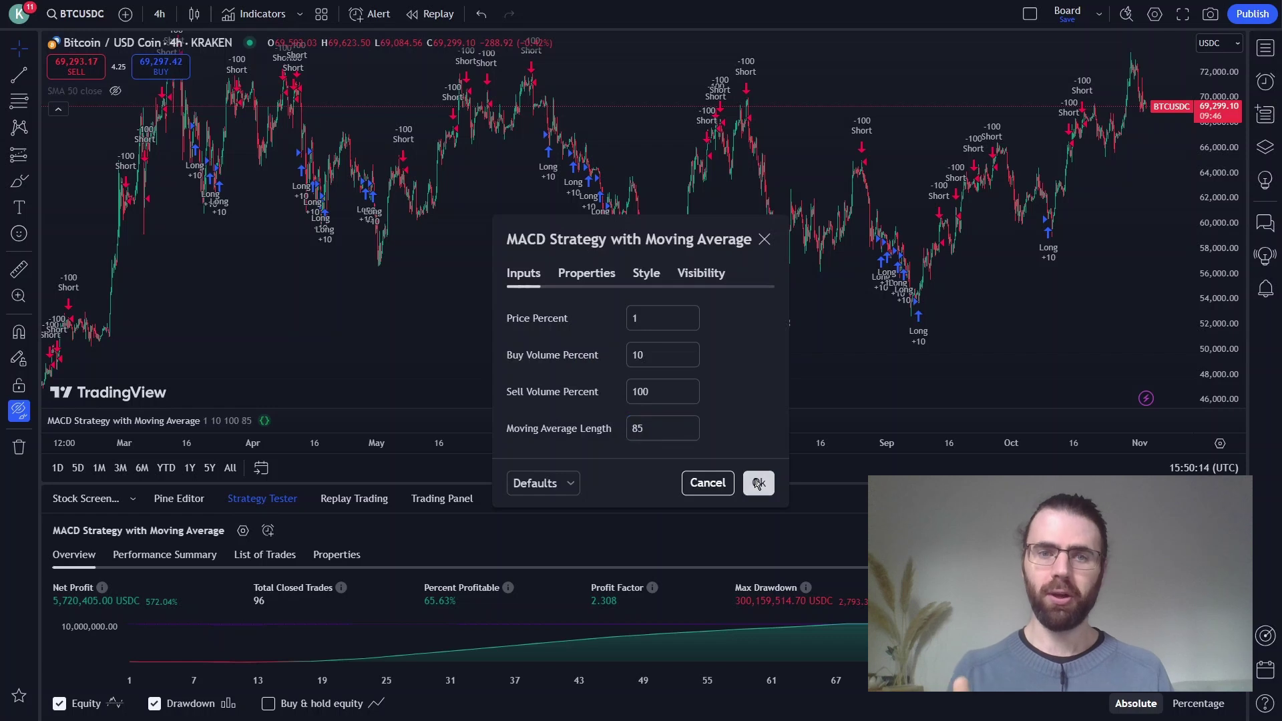
left_click(757, 482)
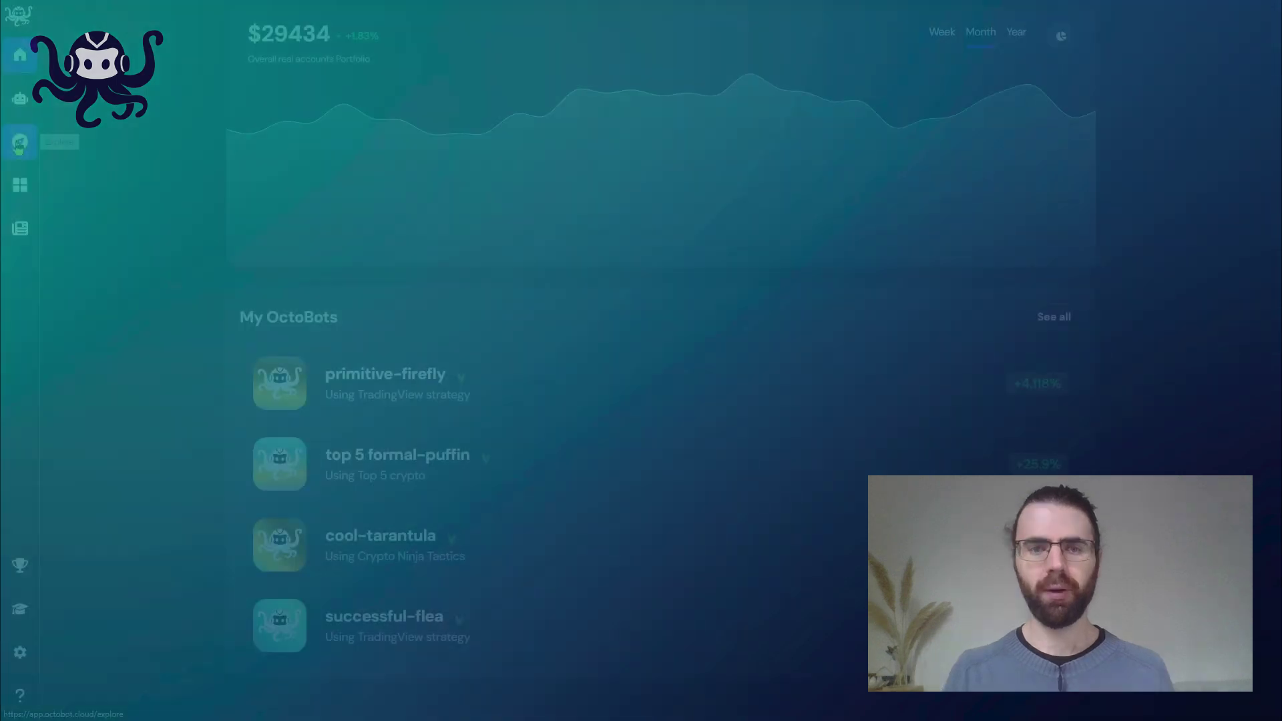
Step: Create a TradingView OctoBot on Binance with about $514 virtual funds and open its dashboard
left_click(19, 142)
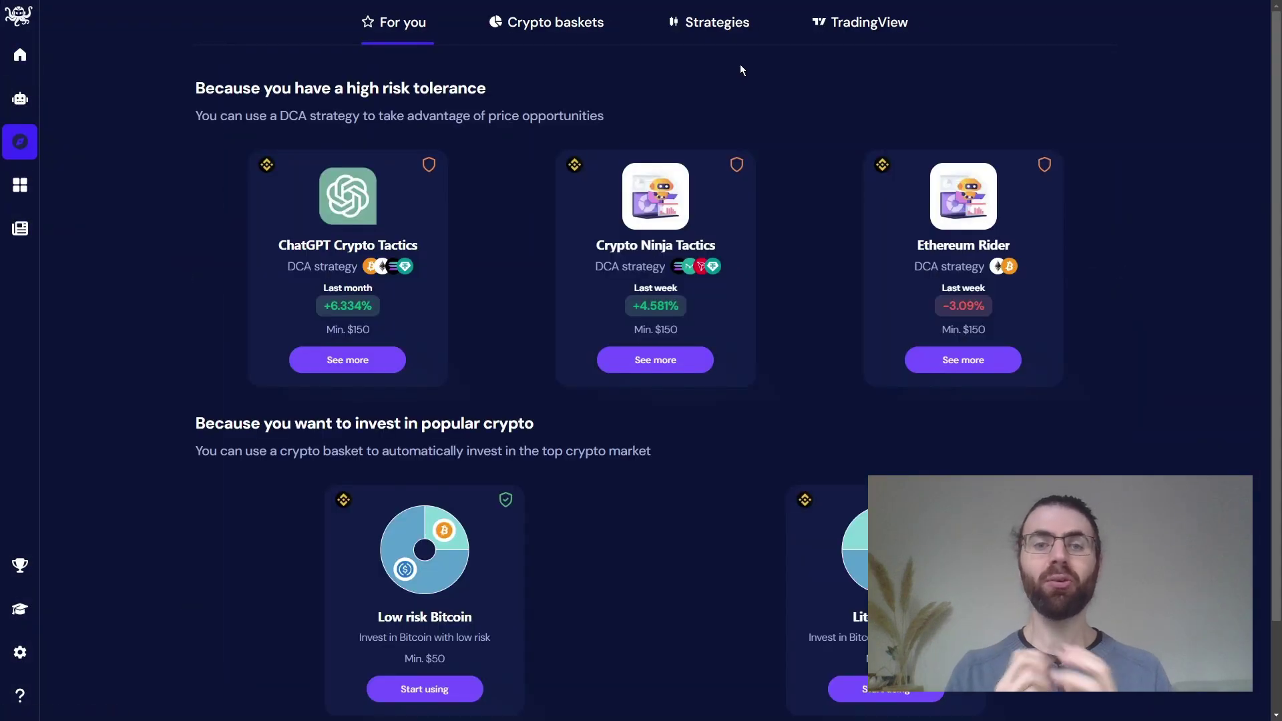
left_click(855, 27)
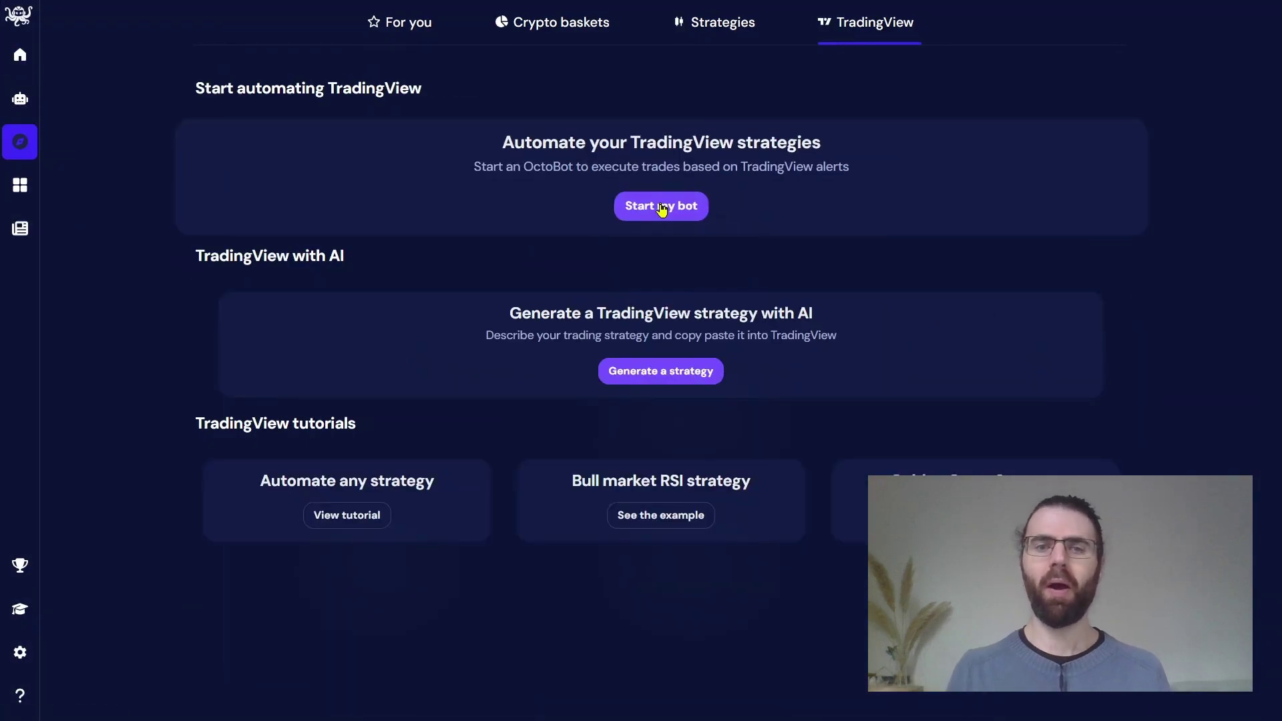
left_click(662, 207)
left_click(466, 279)
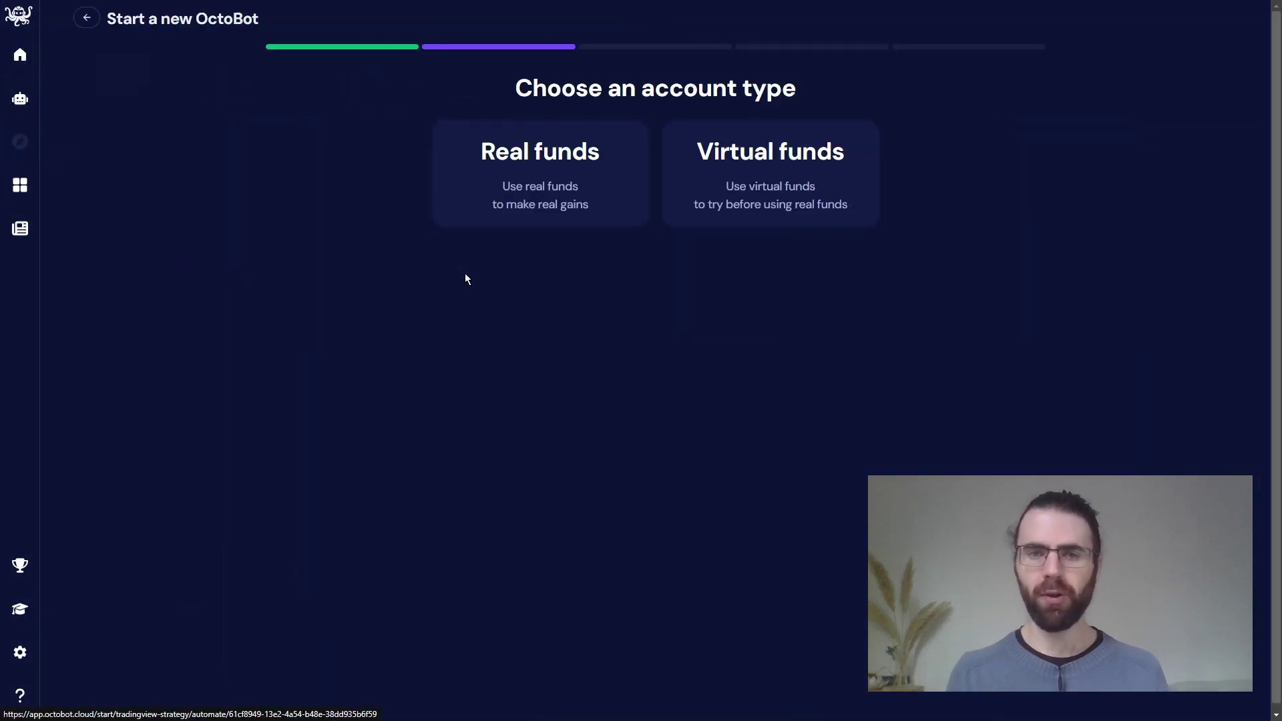
left_click(733, 211)
left_click_drag(458, 209, 515, 208)
left_click(609, 238)
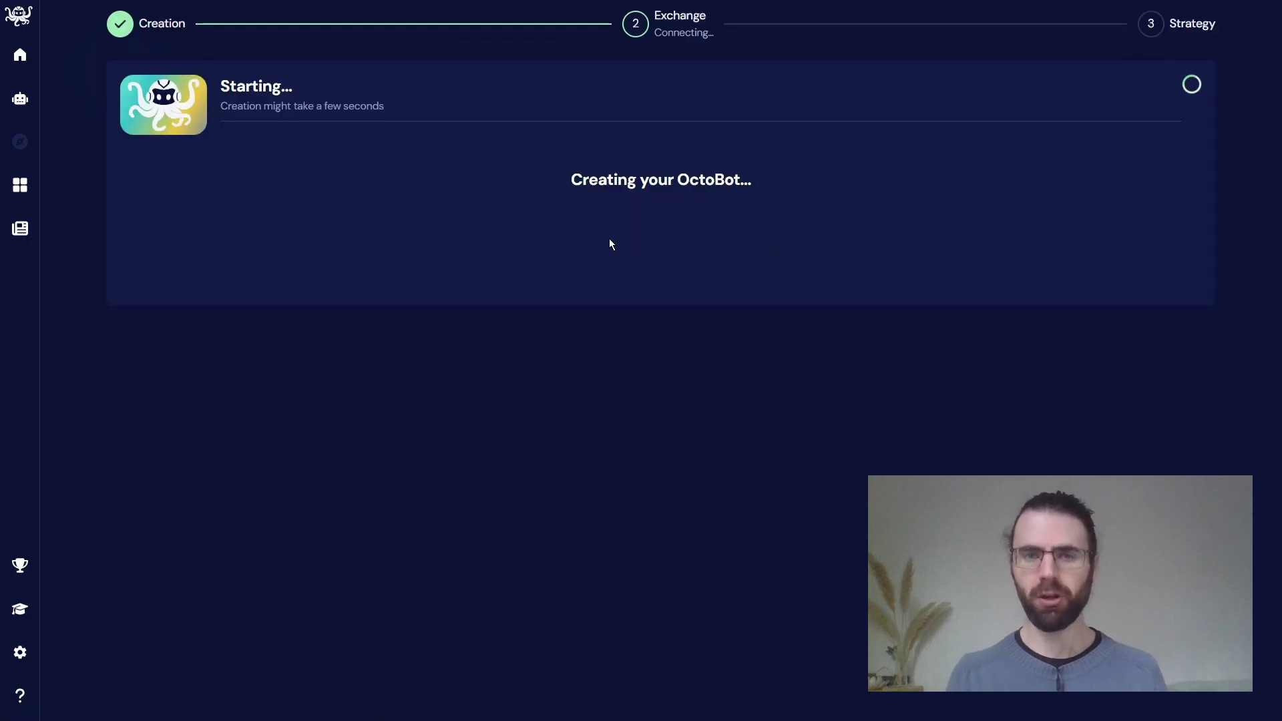
left_click(636, 295)
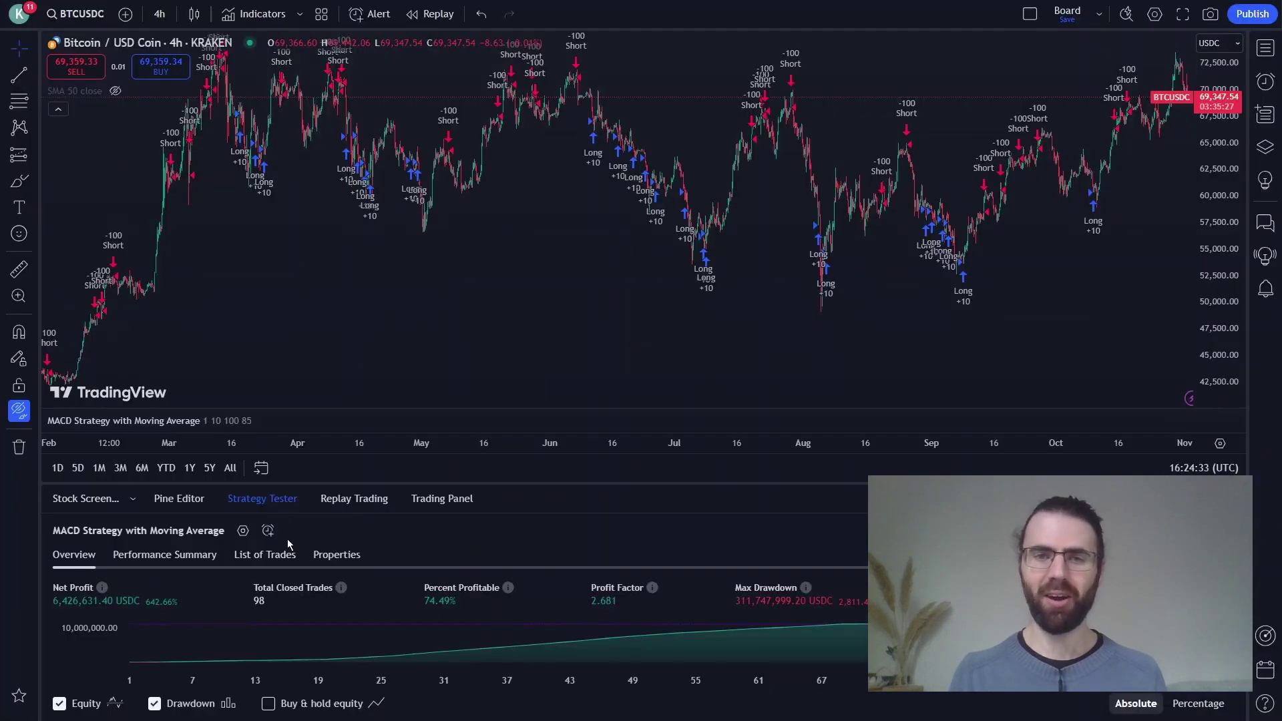
Step: Start a MACD strategy alert on BTCUSDC 4h and enable Send plain text notifications
left_click(275, 539)
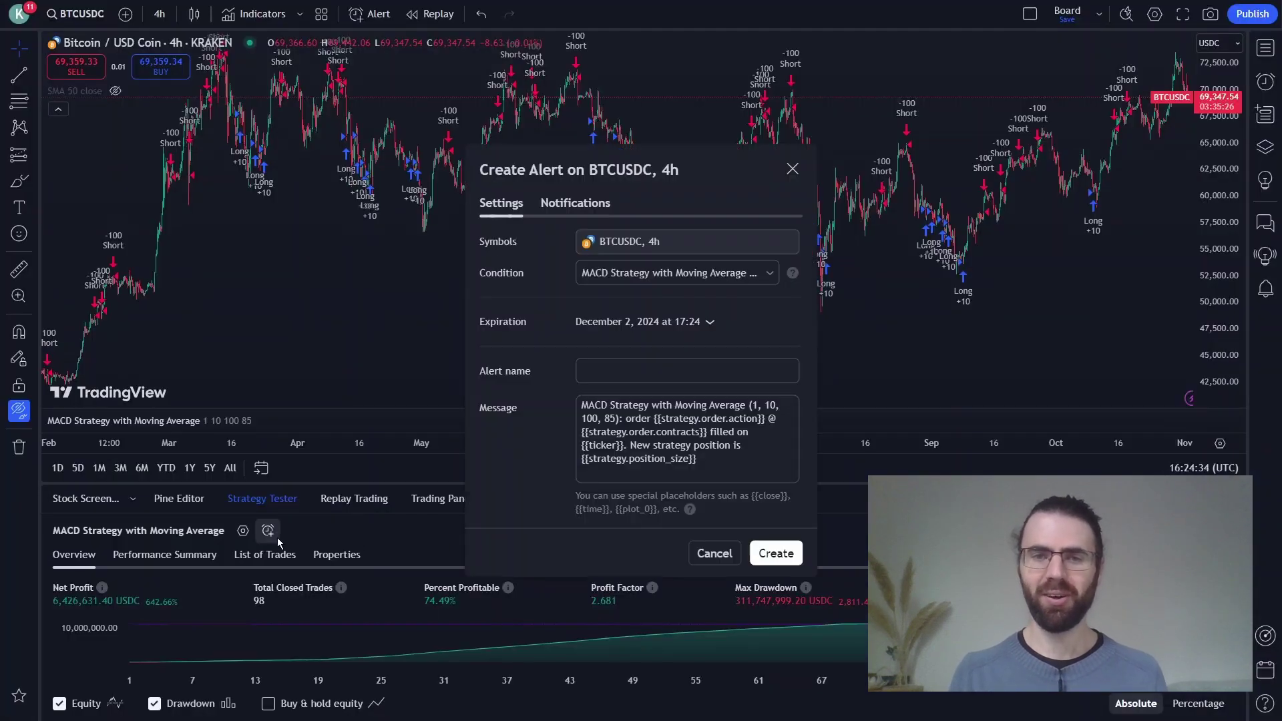
left_click(582, 203)
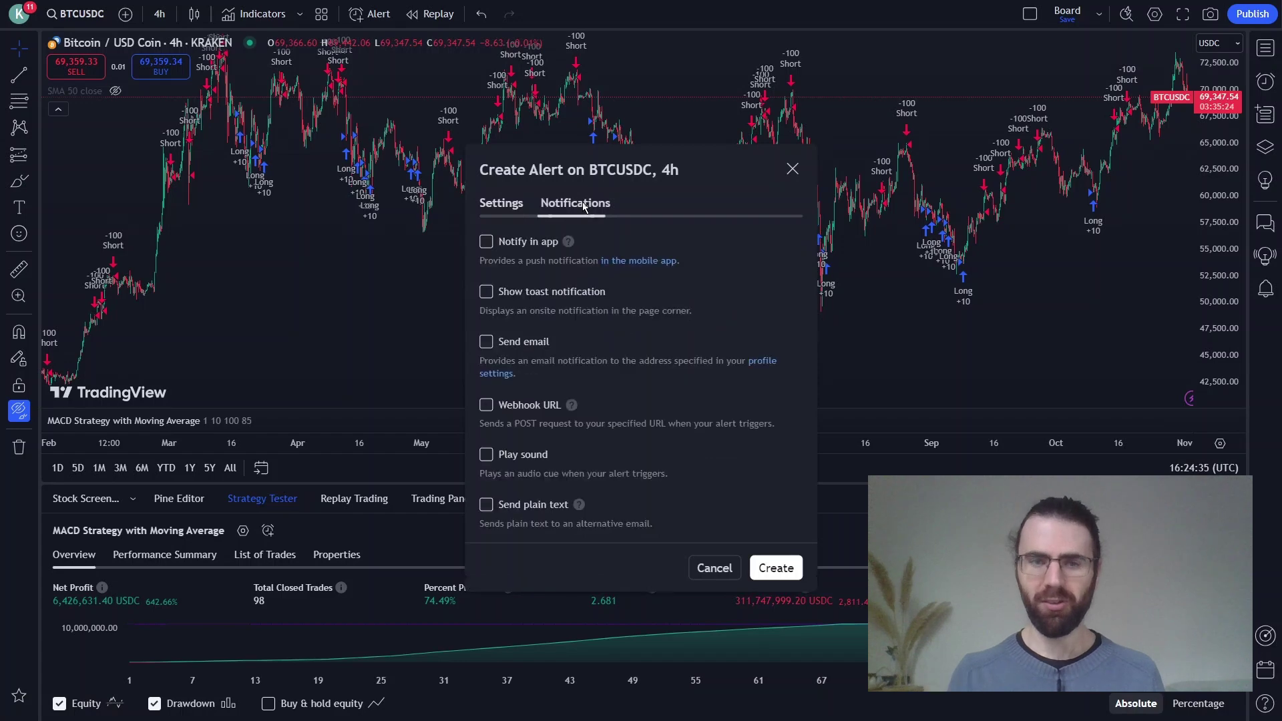
left_click(485, 506)
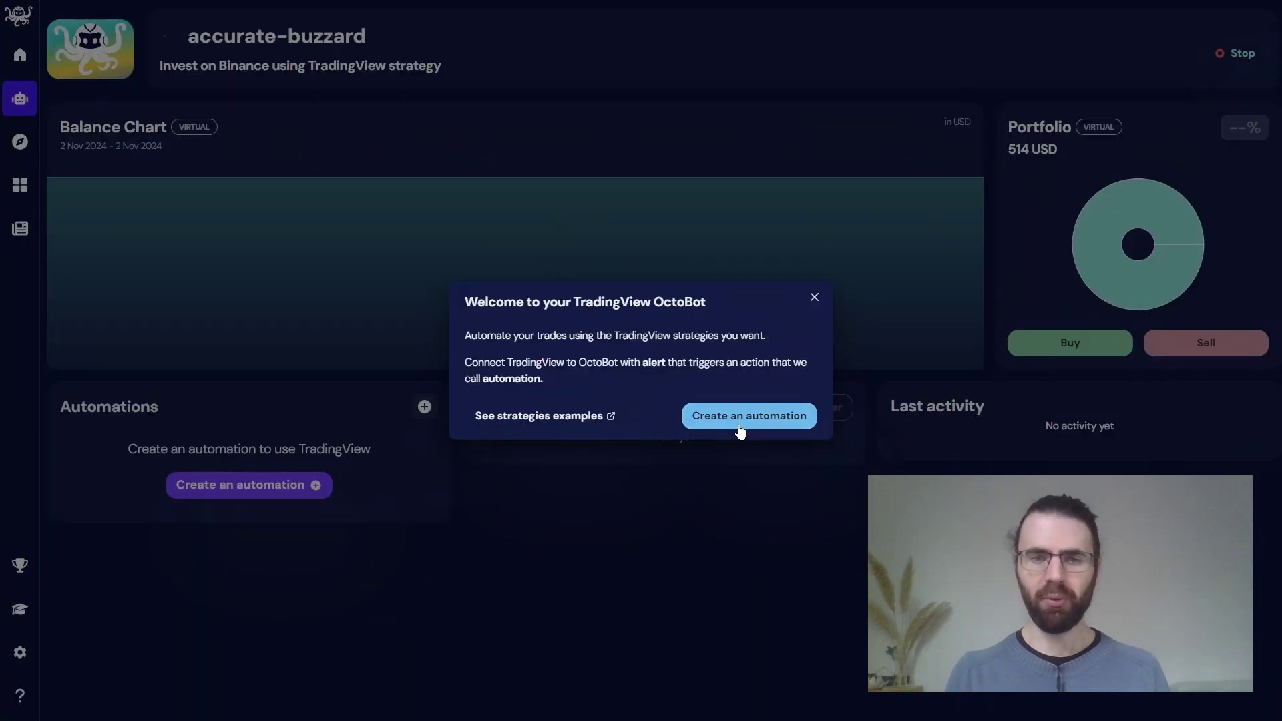
Step: Create a BTC/USDC buy automation named 'alert' and copy its email address
left_click(739, 426)
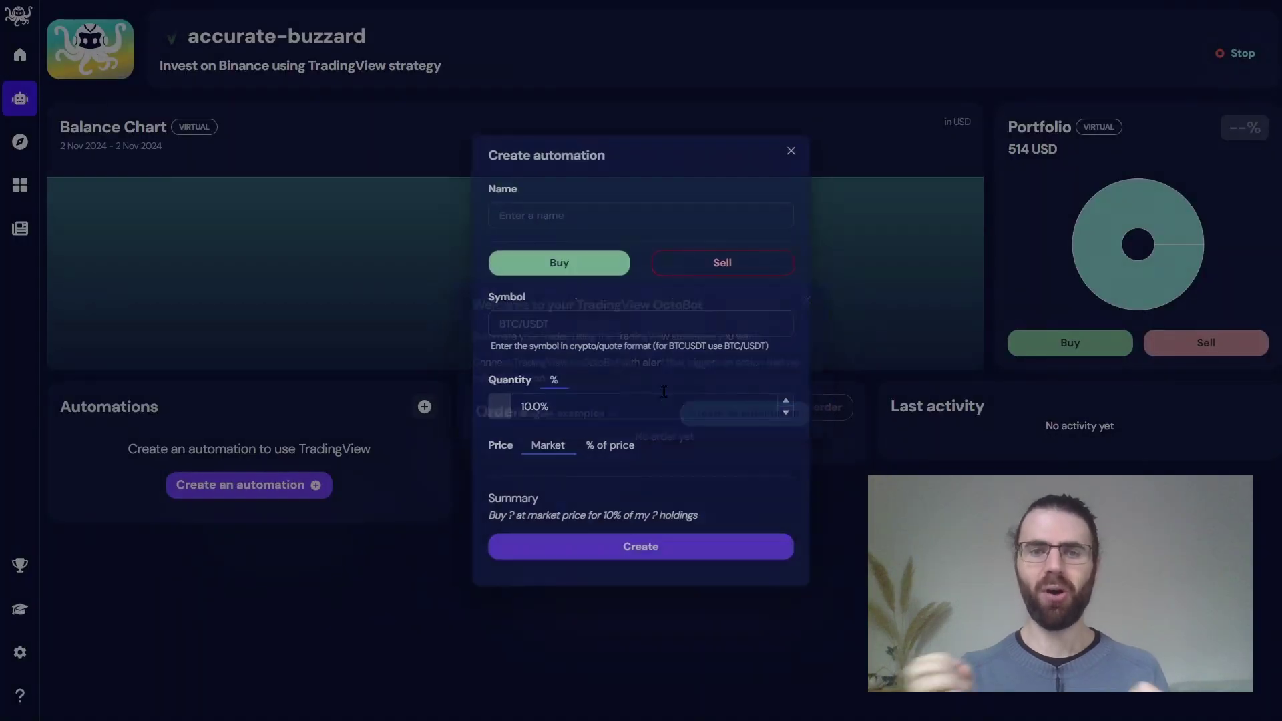
left_click(536, 213)
type("alert")
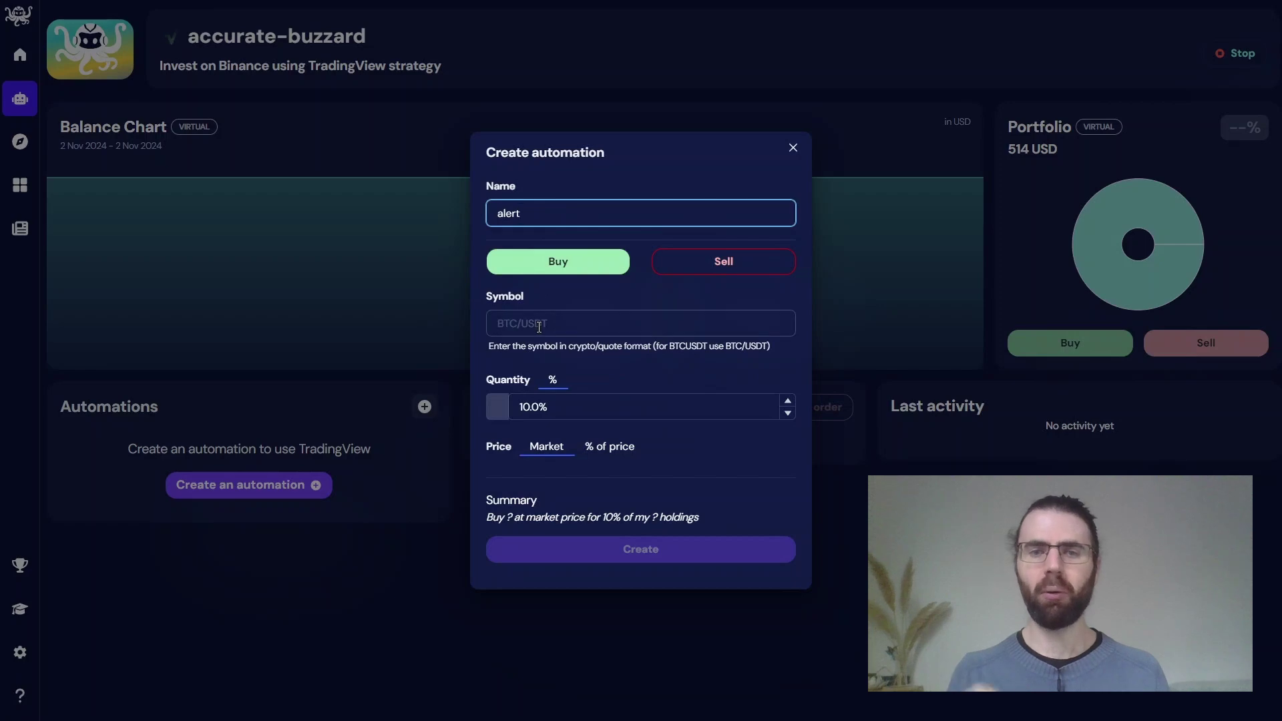
left_click(539, 326)
left_click(564, 357)
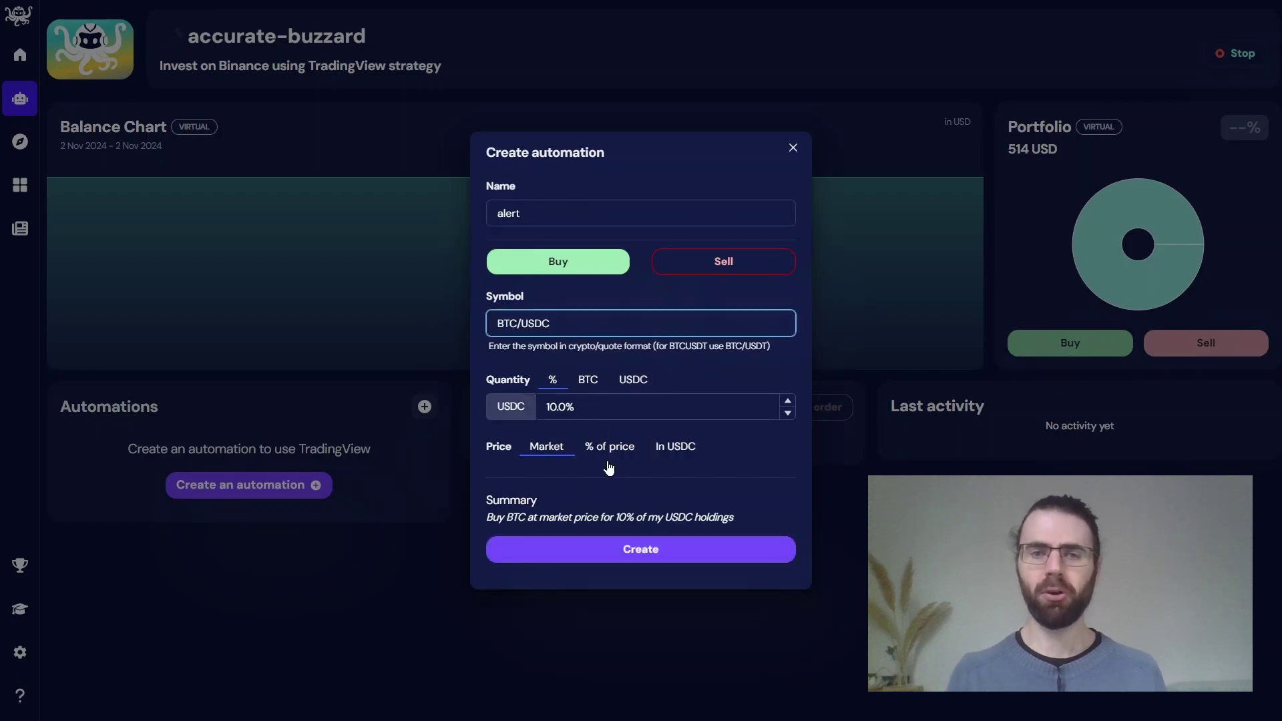
left_click(594, 546)
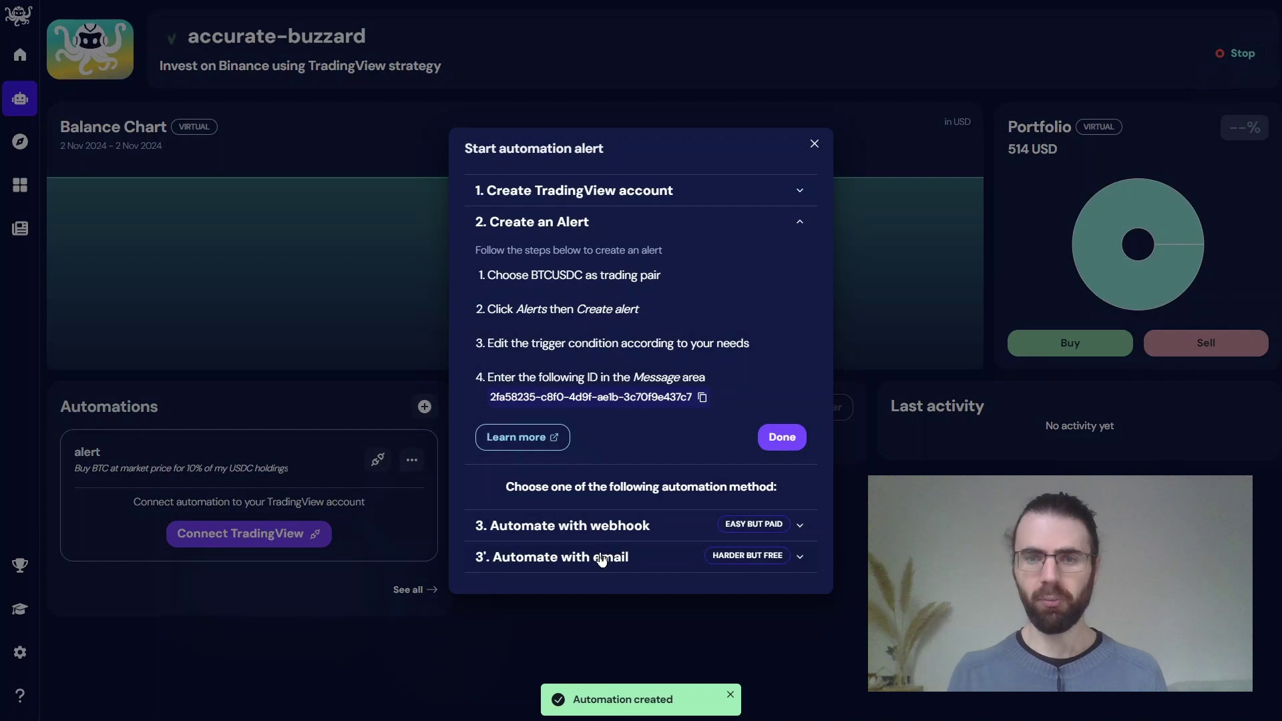
left_click(599, 557)
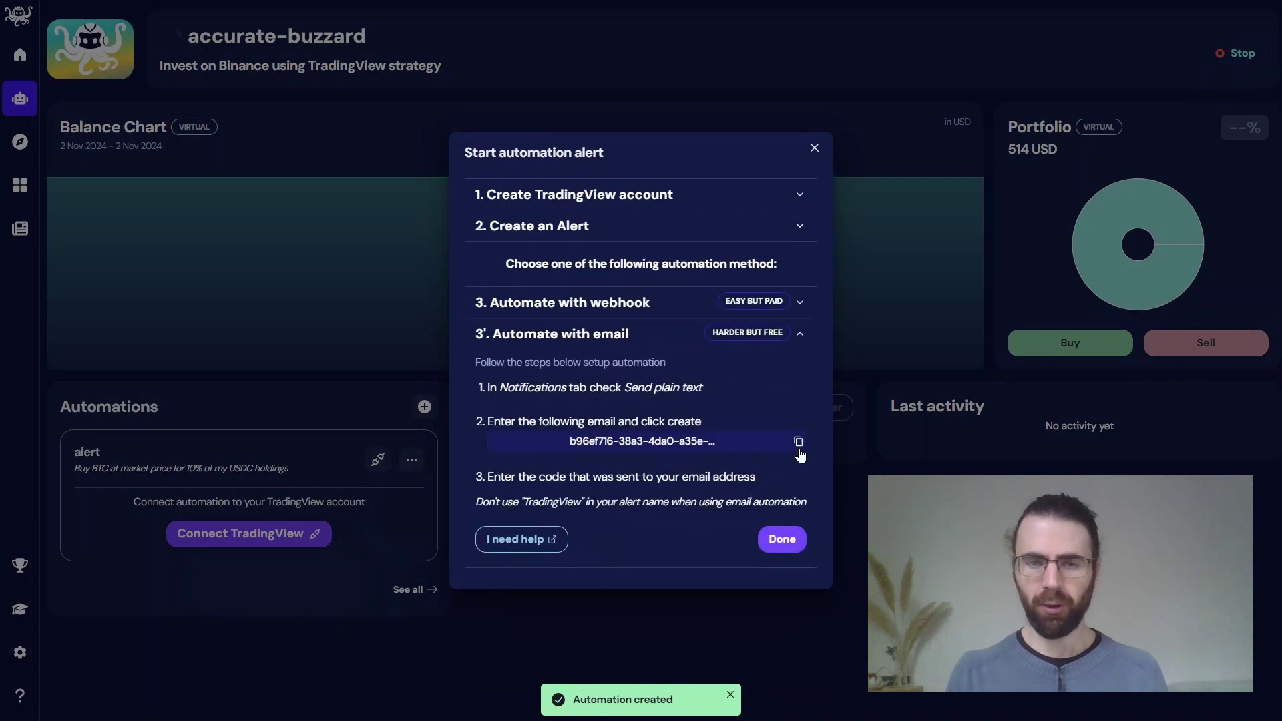
left_click(800, 449)
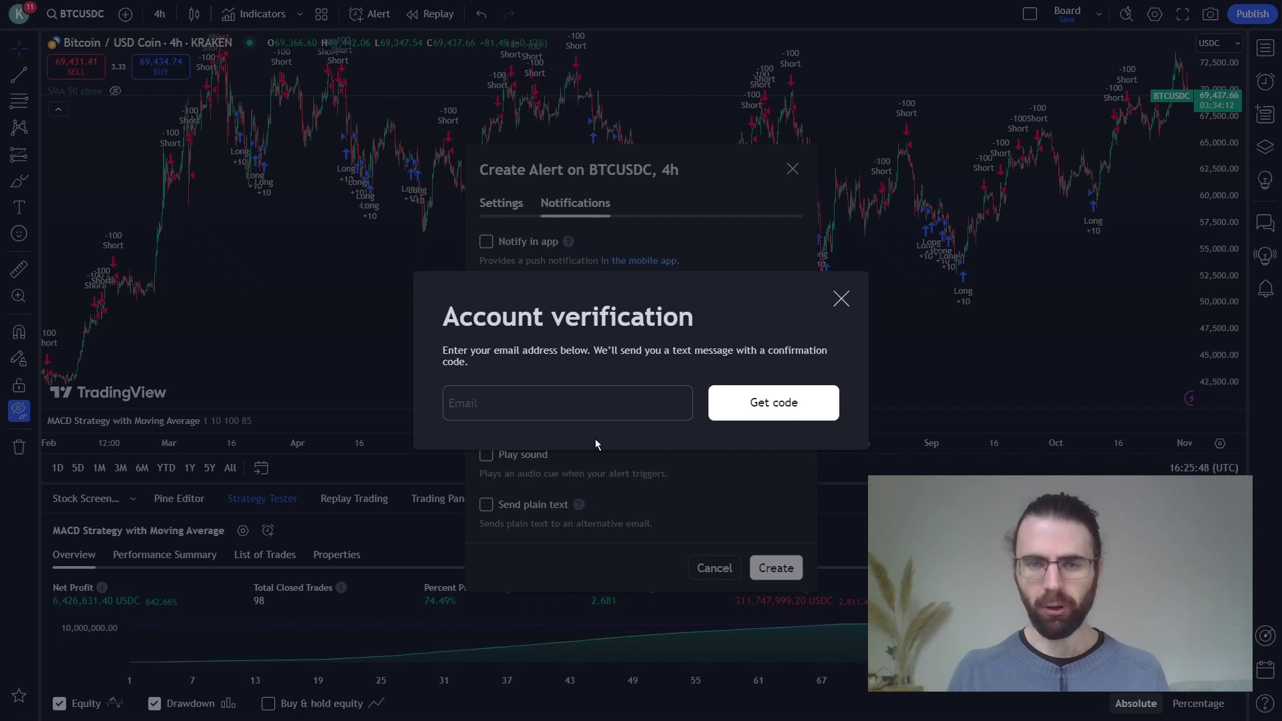
Step: Verify the copied automation email with the emailed code, then return to the alert's Settings
left_click(565, 407)
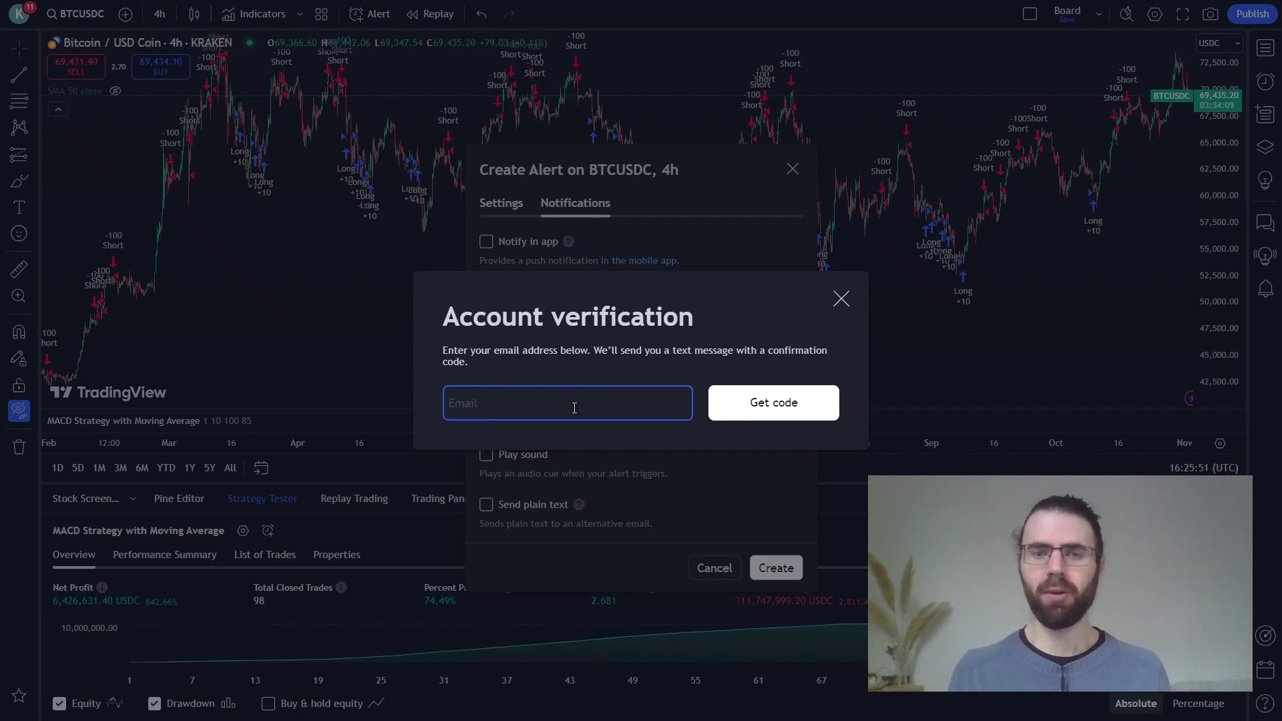
key("ctrl+v")
left_click(689, 376)
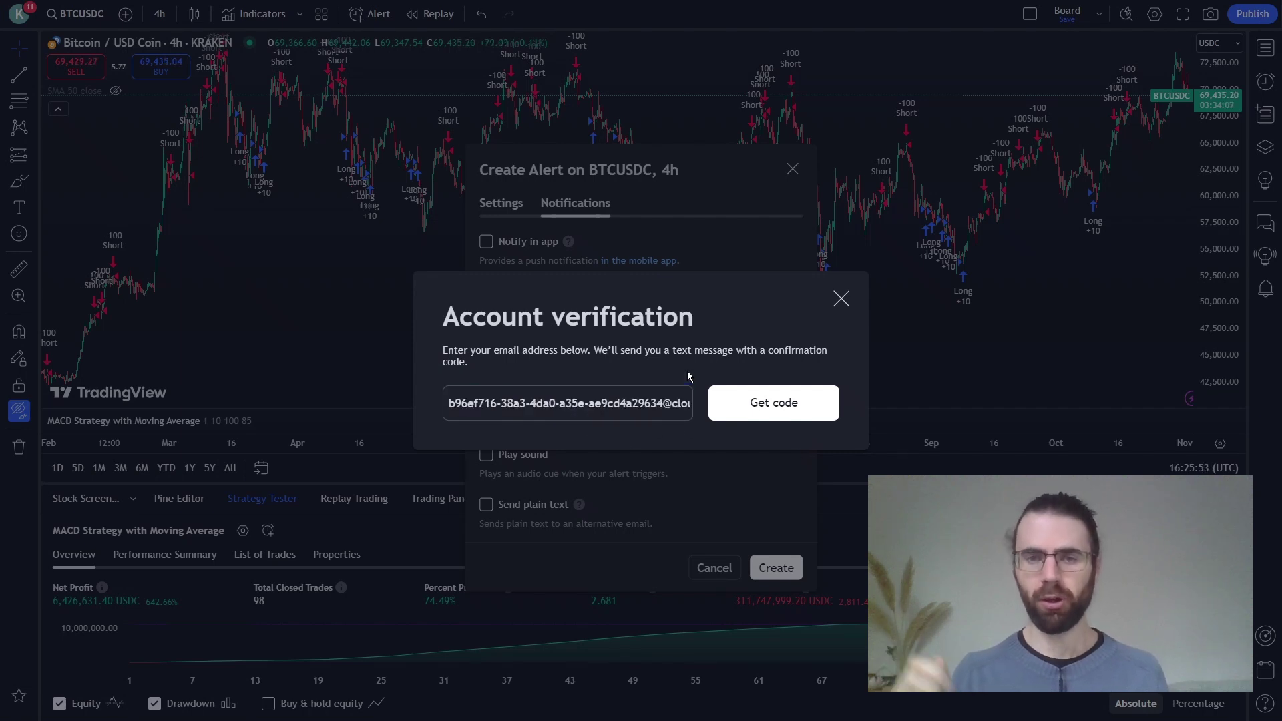
left_click(750, 413)
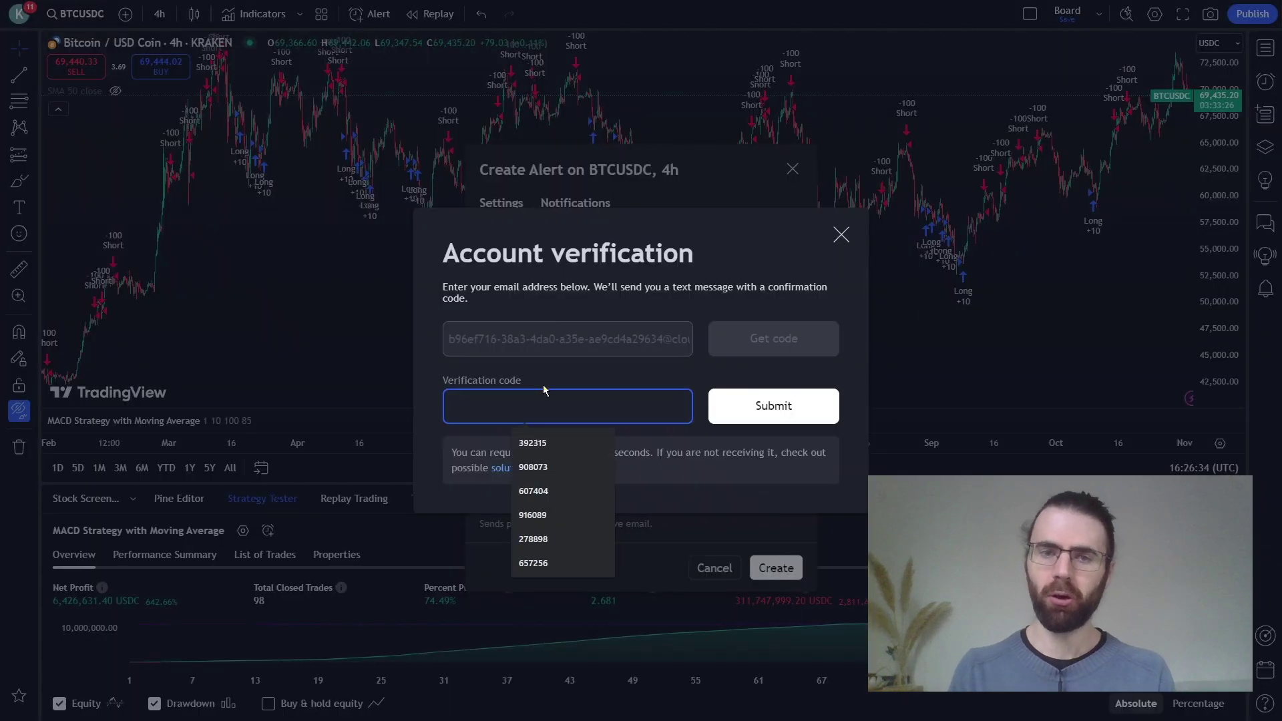
key("ctrl+v")
key("Return")
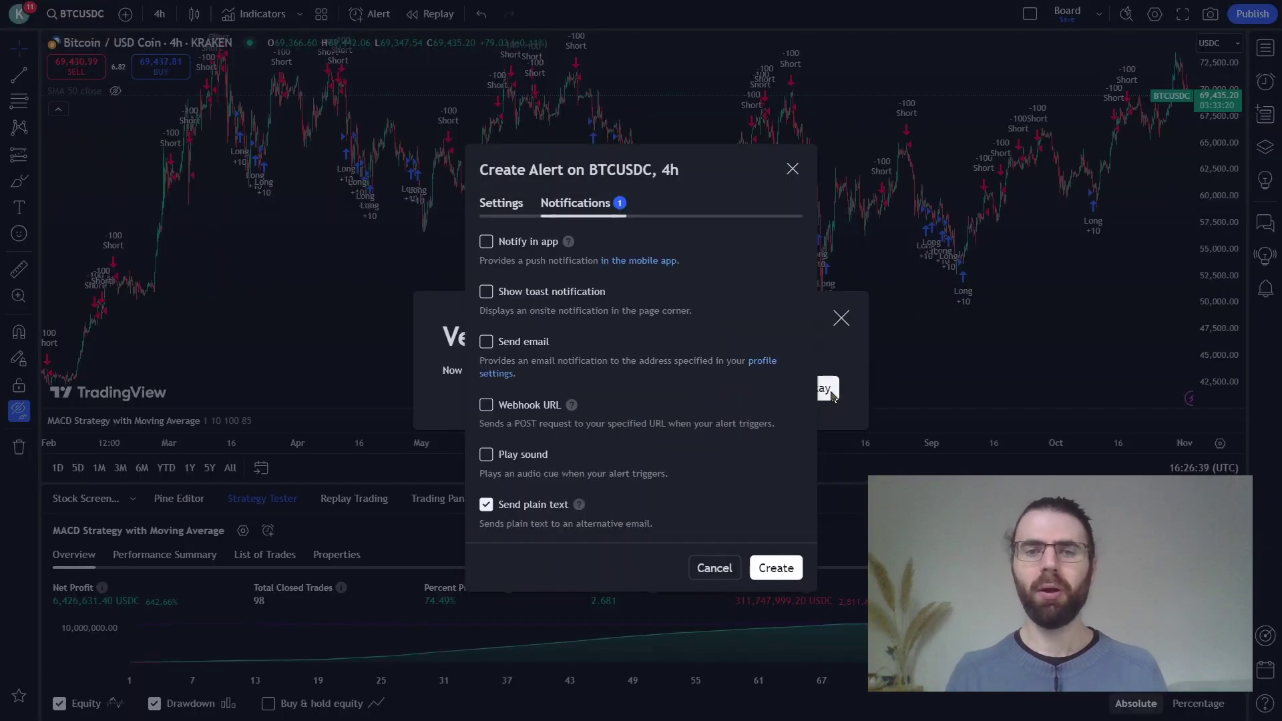
left_click(520, 212)
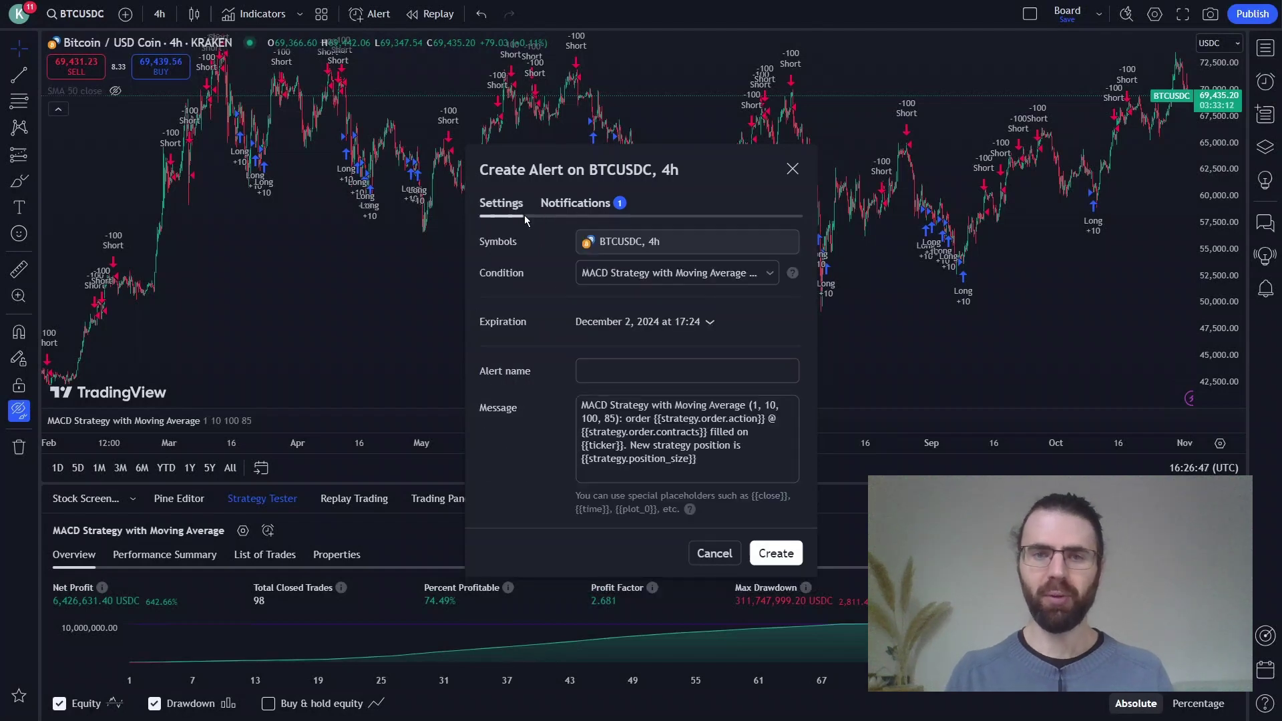
Step: Create alert 'macd bot' with message {{strategy.order.alert_message}} and view the alerts list
type("macd bot")
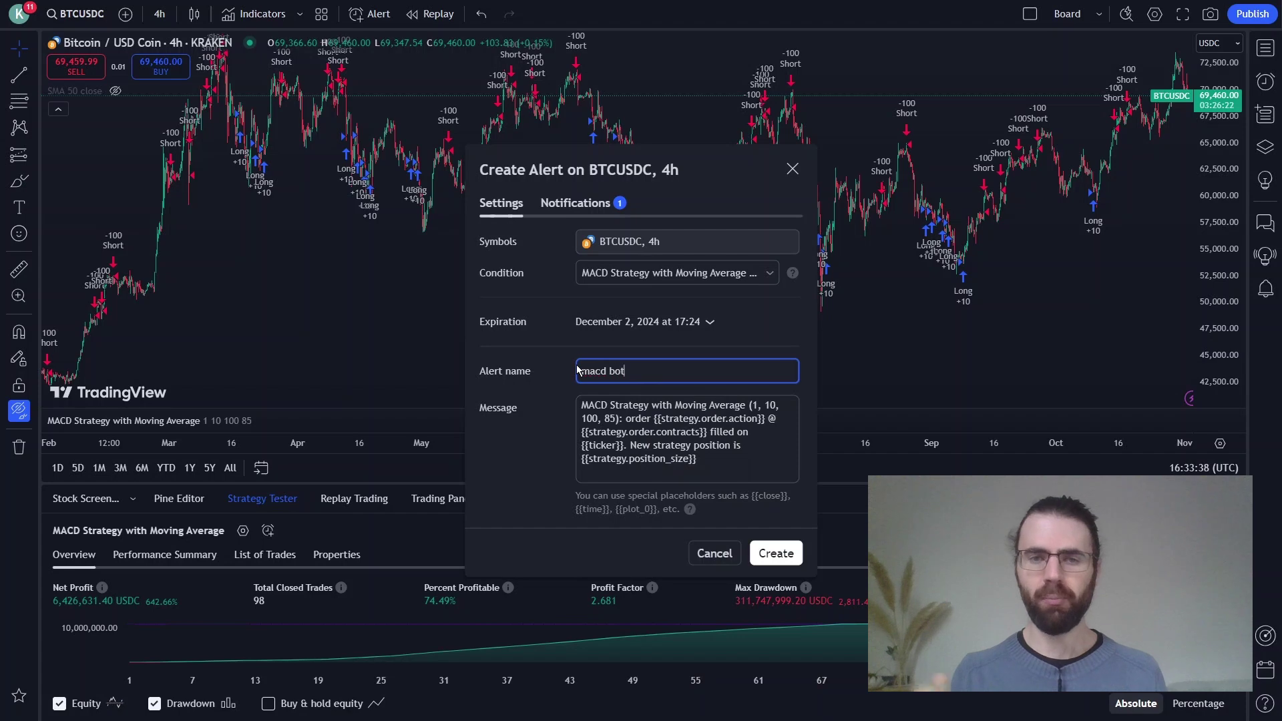
left_click(651, 432)
key("ctrl+a")
key("BackSpace")
key("ctrl+v")
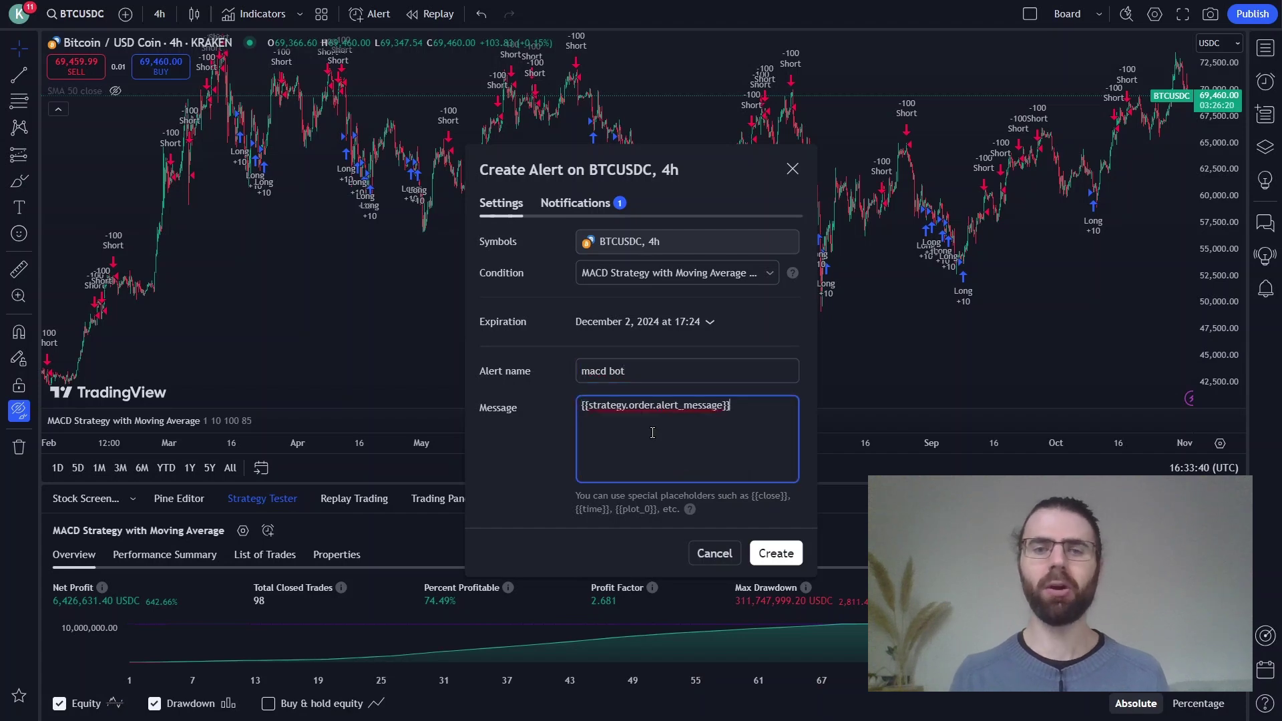
left_click(775, 553)
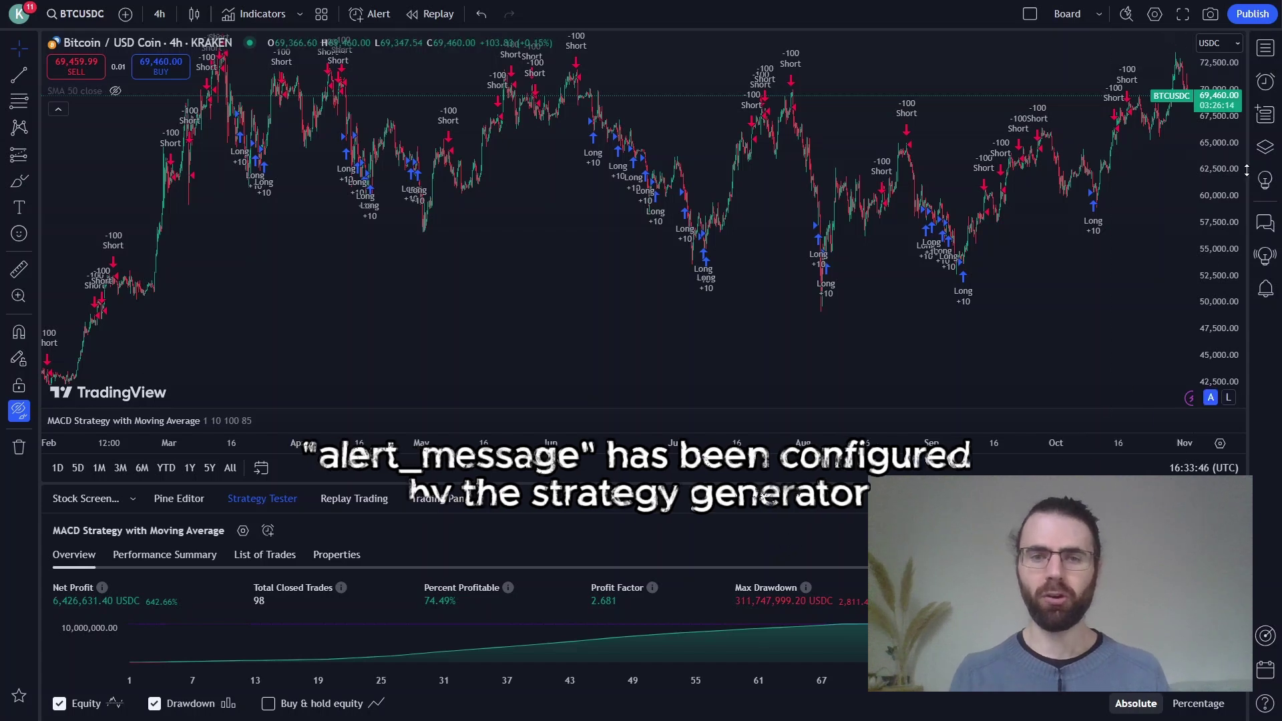
left_click(1257, 90)
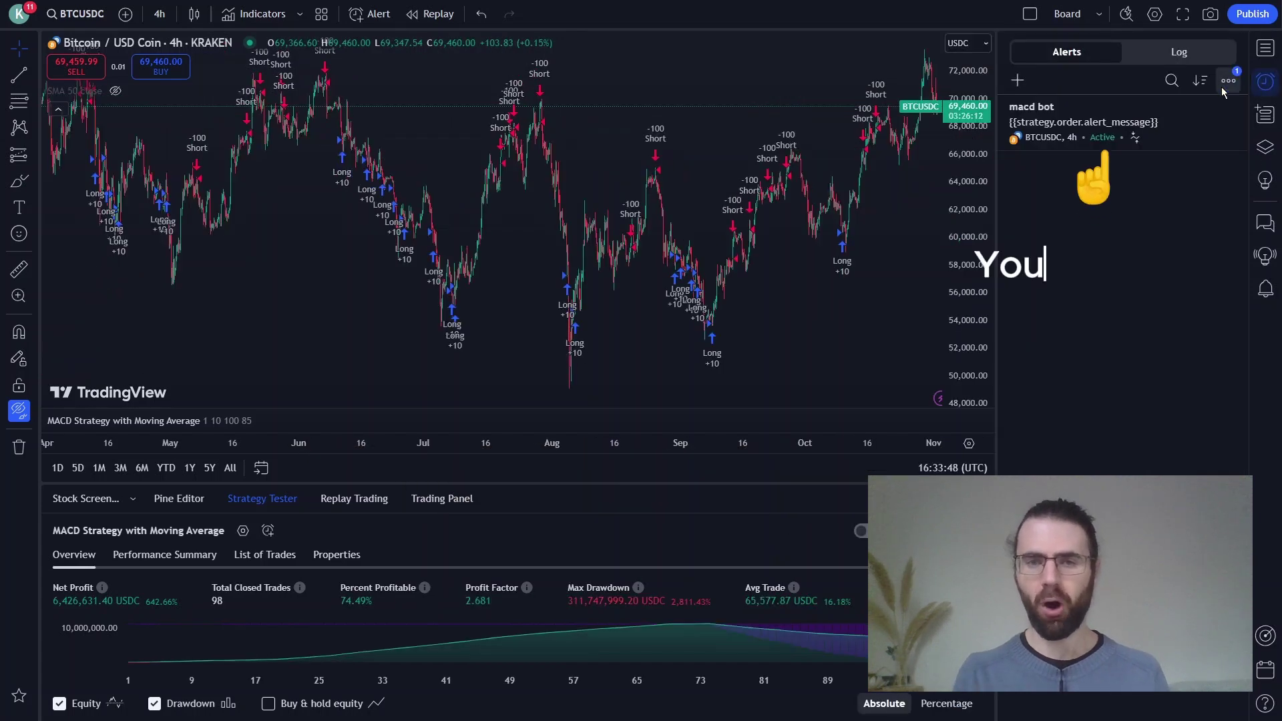
mouse_move(1175, 148)
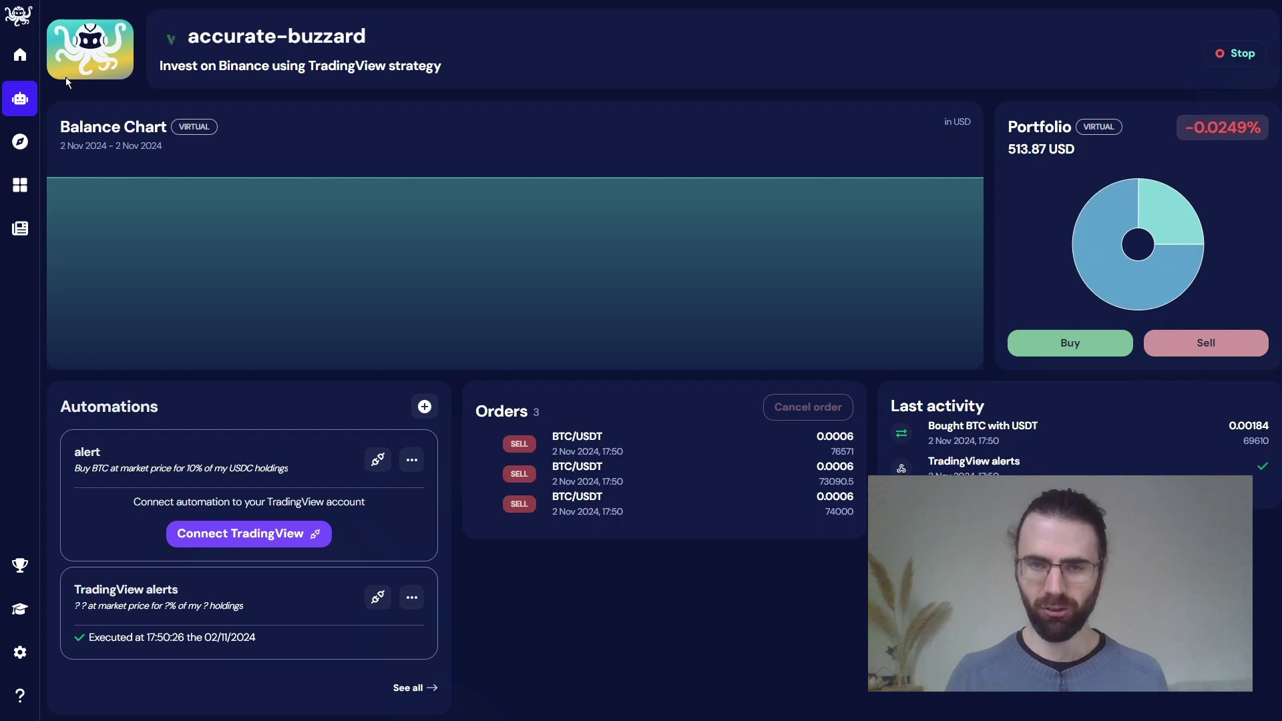
Step: Stop accurate-buzzard while selling its crypto, then show Explore's TradingView section
left_click(1240, 56)
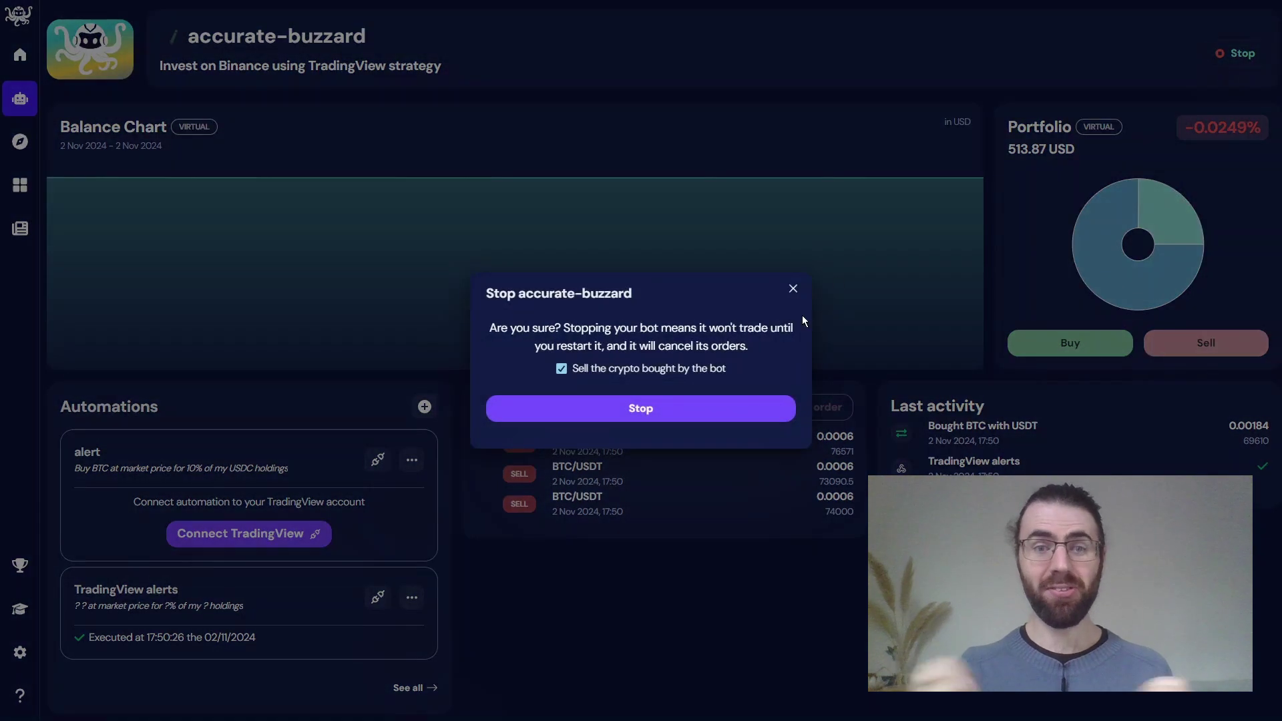
left_click(719, 407)
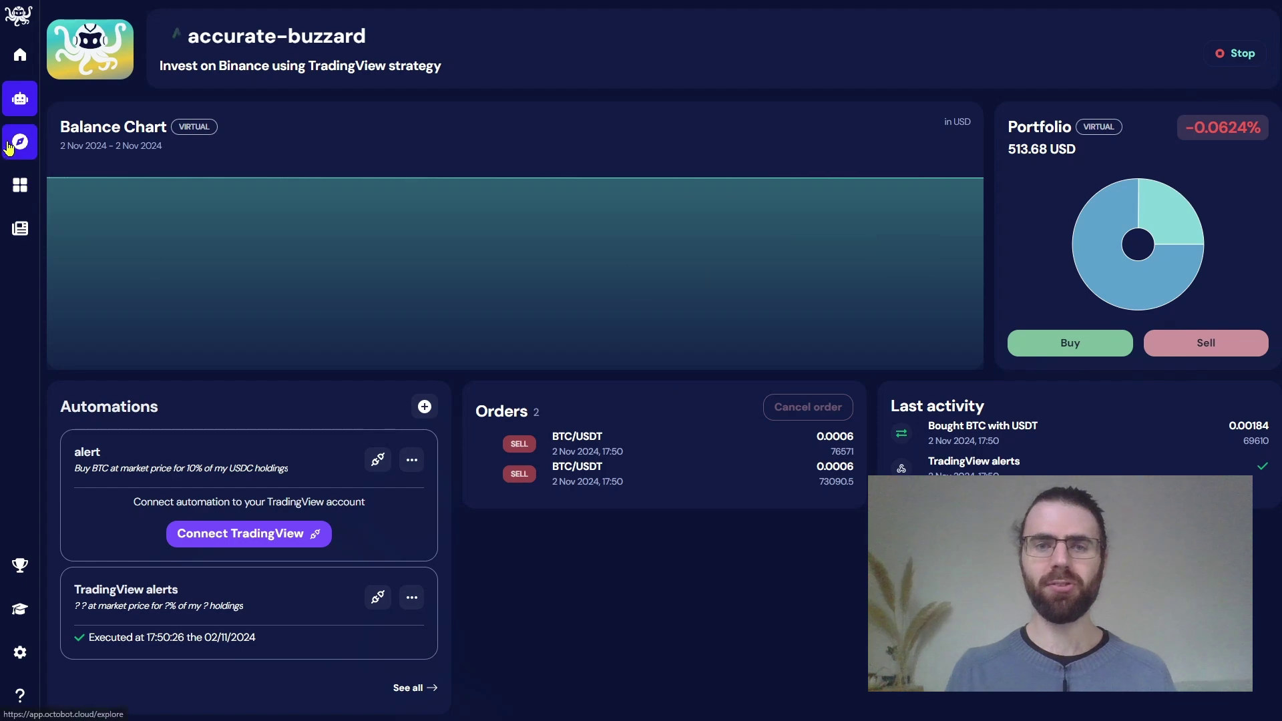
left_click(15, 148)
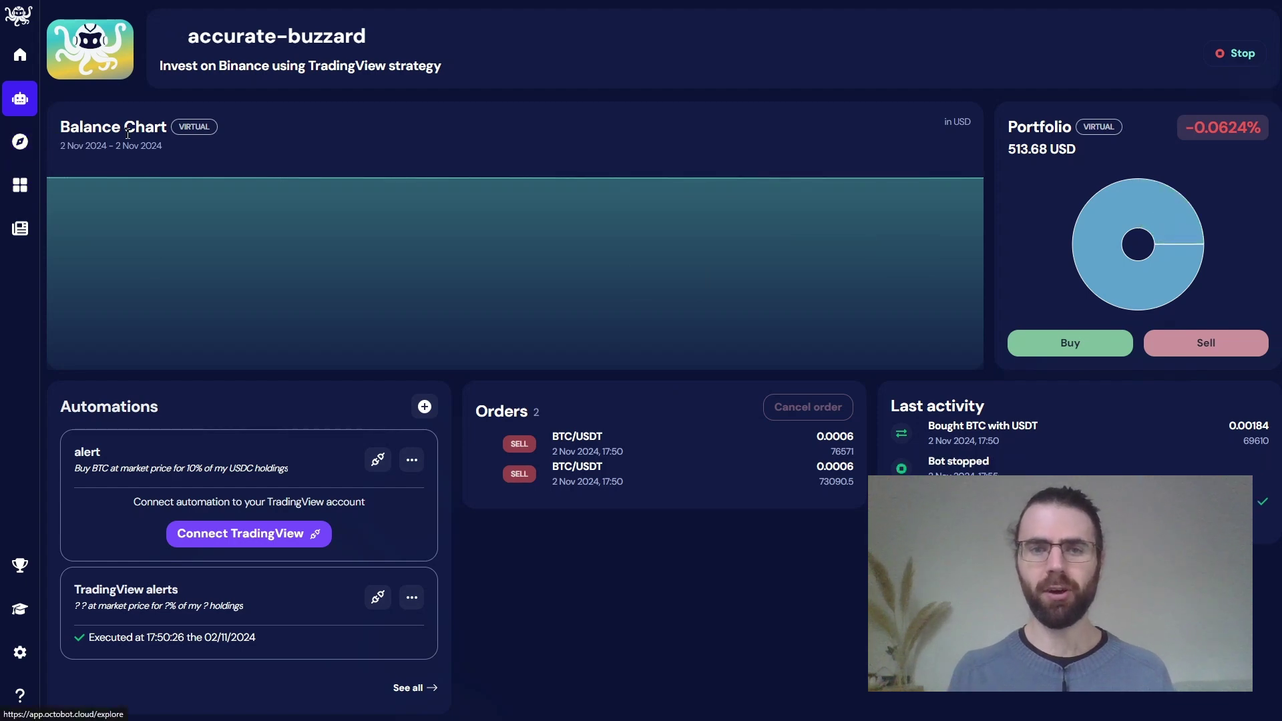
left_click(862, 23)
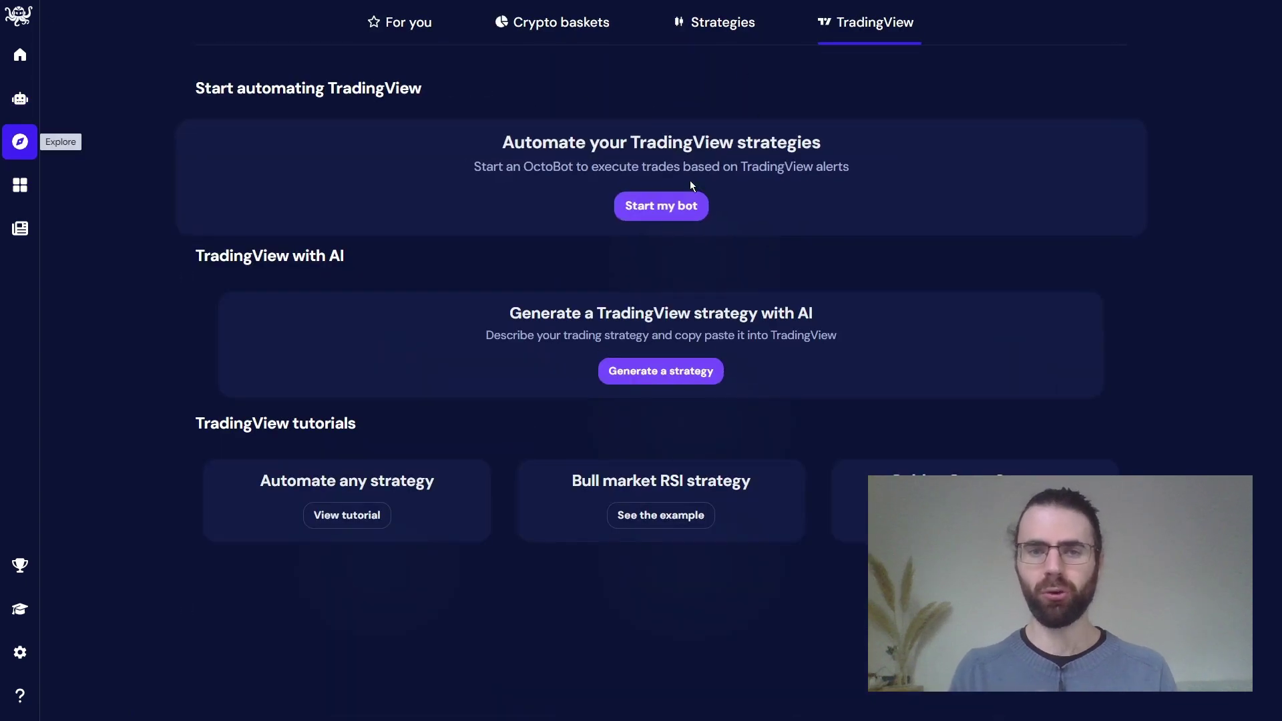
Step: Set up a new TradingView OctoBot on Binance with real funds using the linked Binance account
left_click(677, 204)
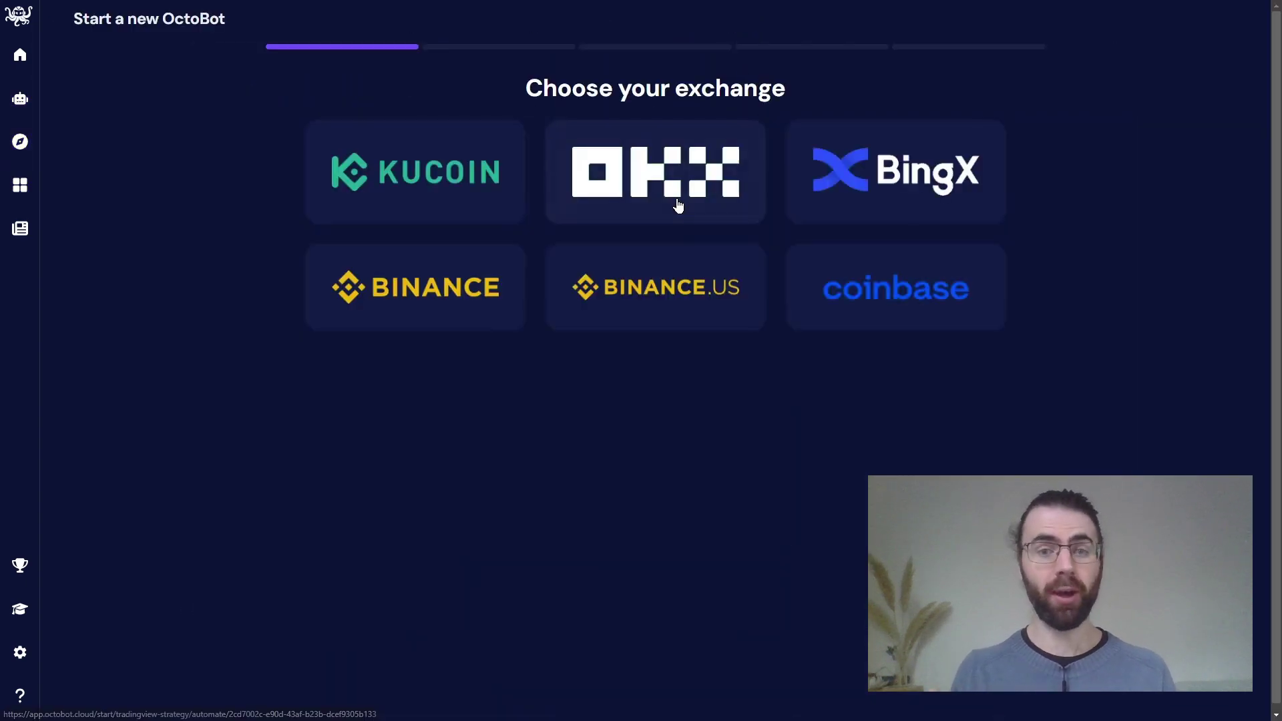
left_click(444, 311)
left_click(644, 214)
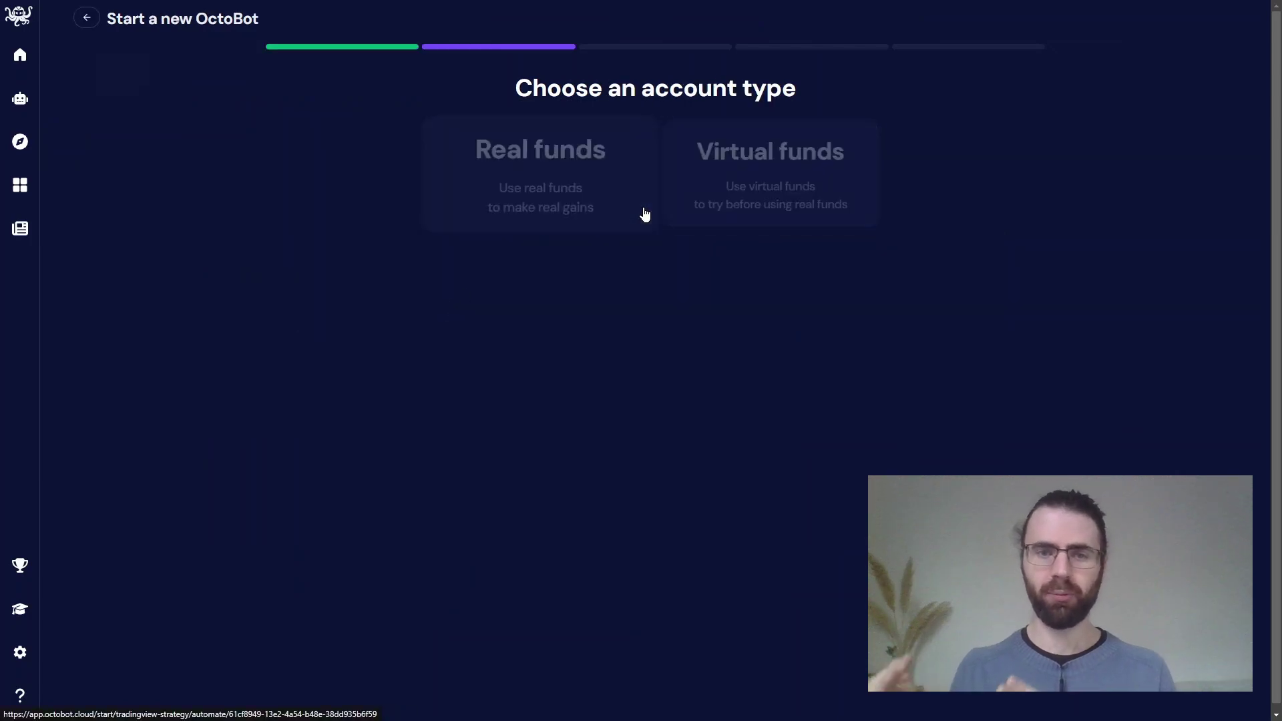
left_click(539, 671)
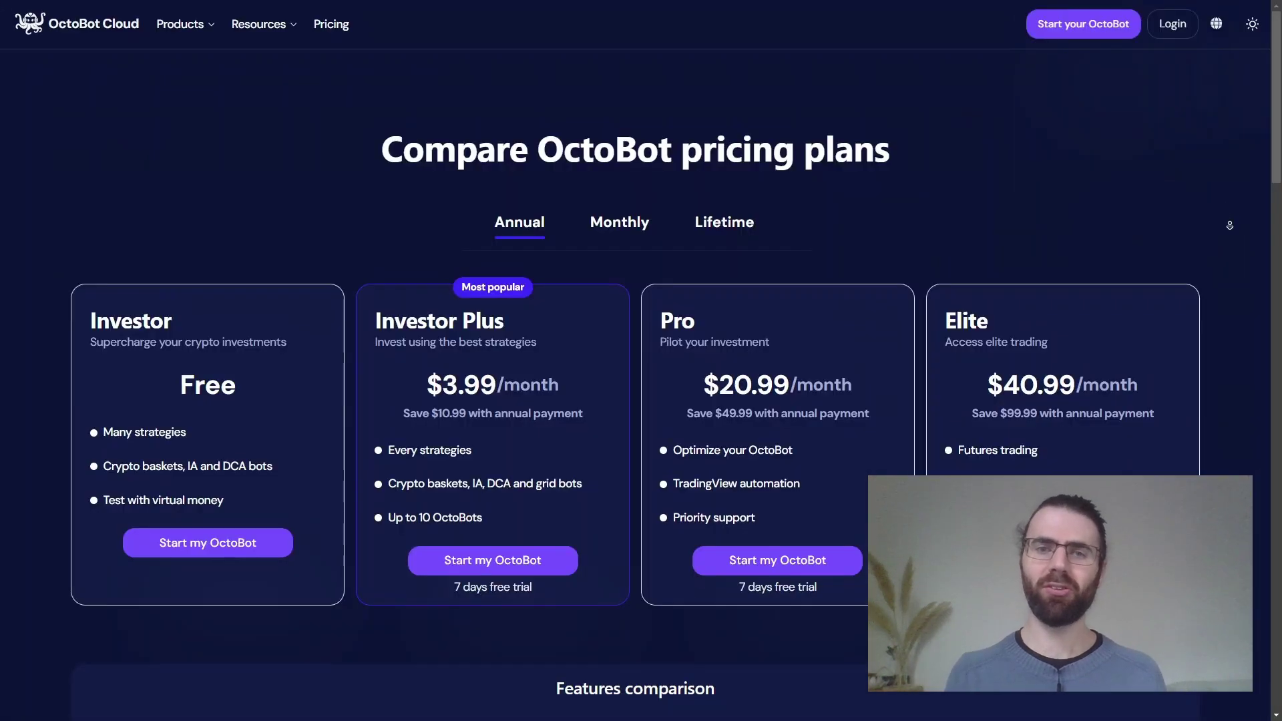
scroll(1233, 240, "down", 1)
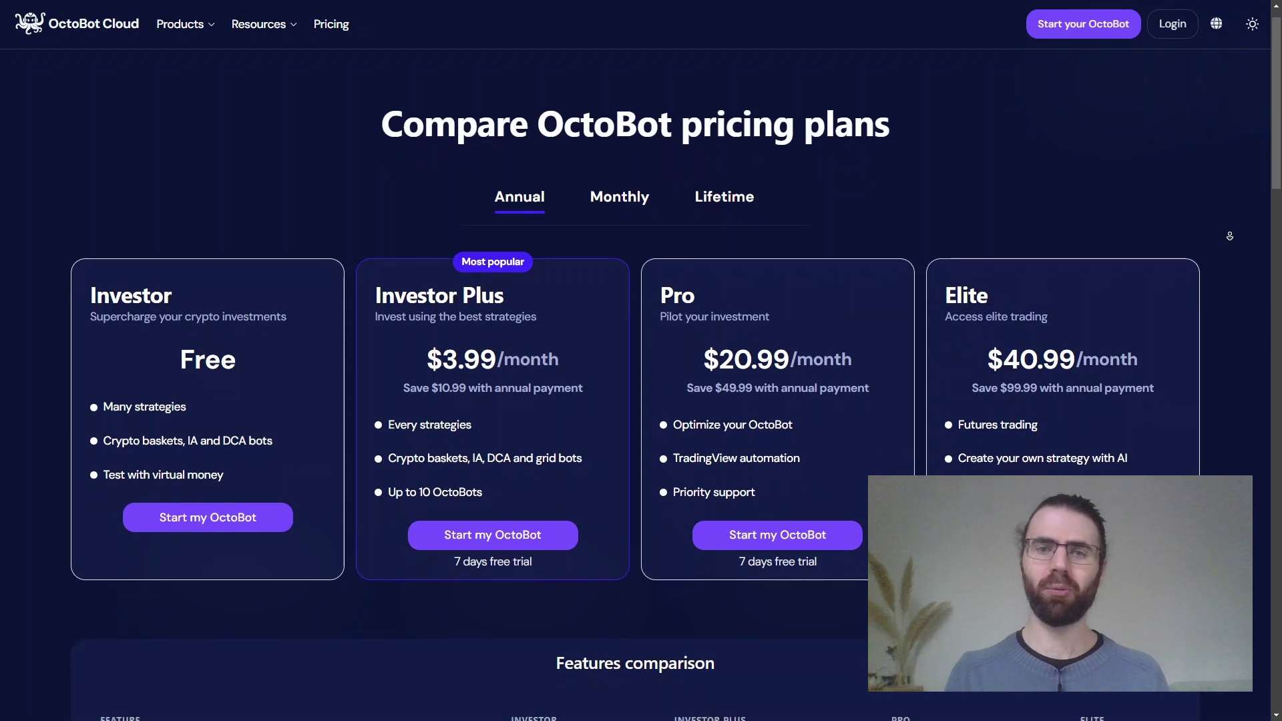